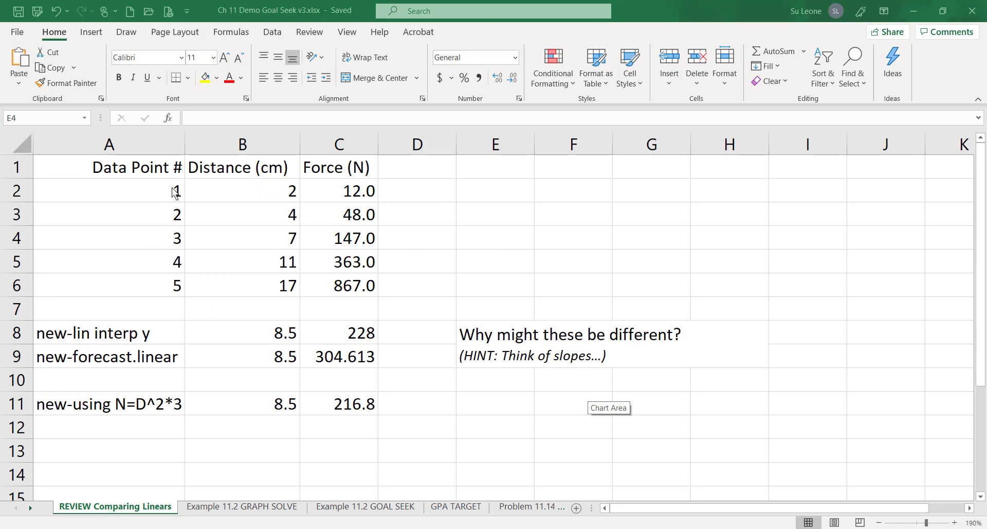
Step: Review the distance and force data table in A1:C6, including both value columns and the second force entry
left_click(163, 171)
left_click_drag(149, 163, 362, 287)
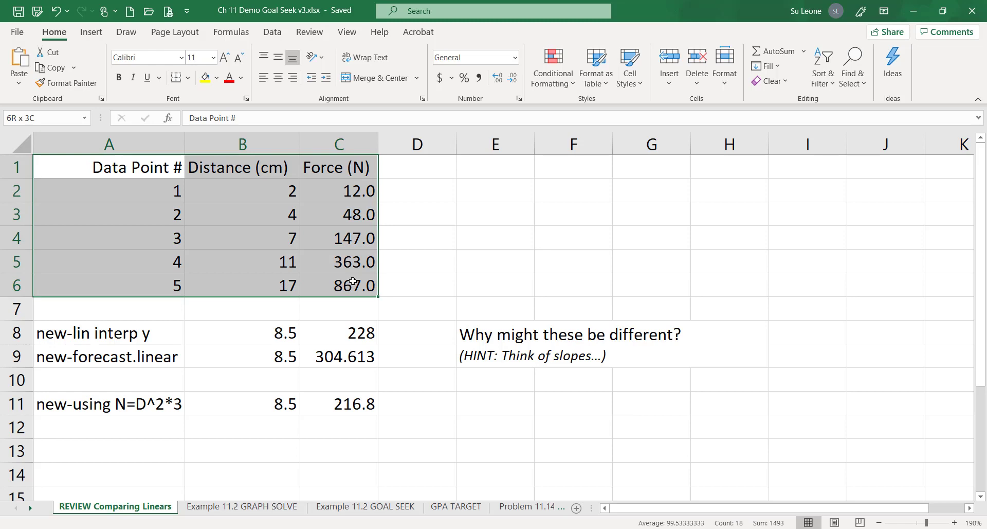
left_click(474, 249)
left_click_drag(287, 195, 280, 284)
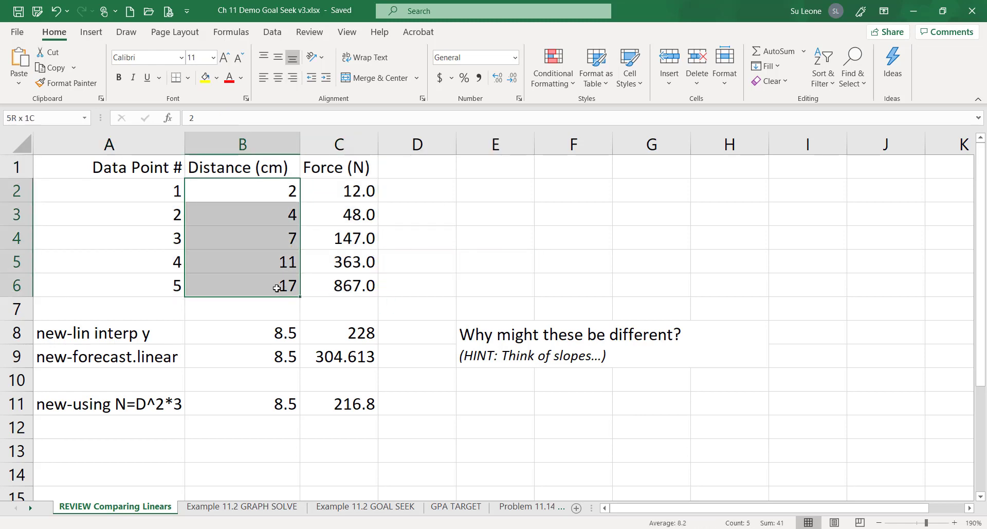
left_click_drag(343, 191, 349, 288)
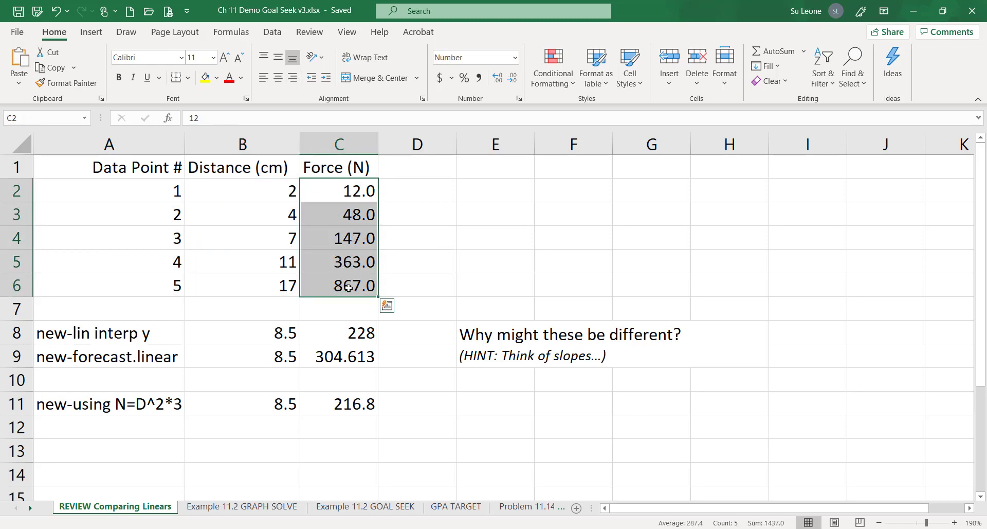
left_click(347, 215)
double_click(352, 215)
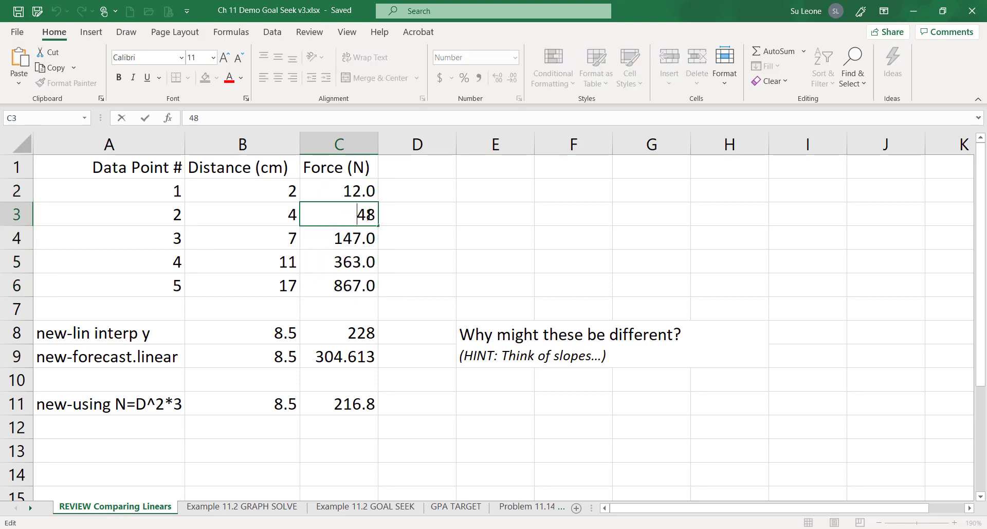
key("Escape")
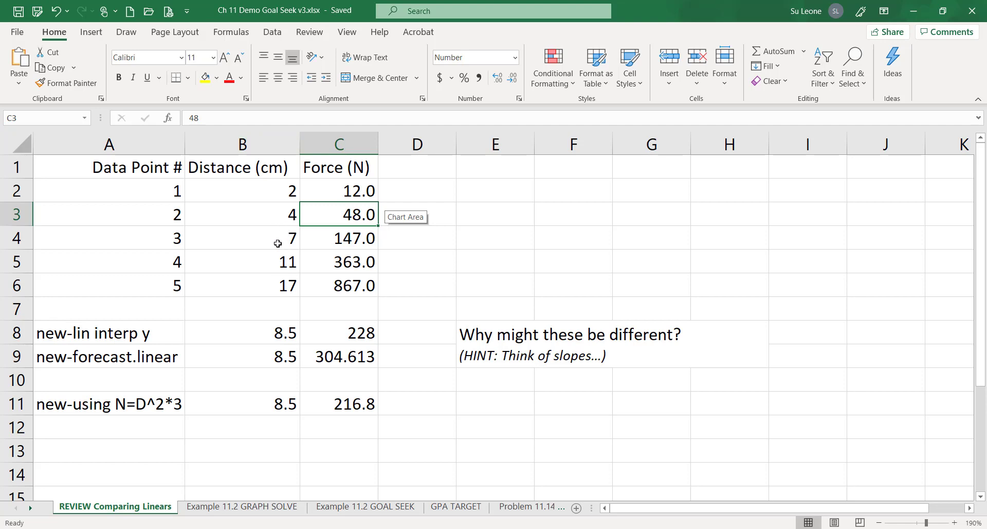
Step: Inspect the linear interpolation formula in C8 with its two neighbouring data points, and the FORECAST.LINEAR formula in C9
left_click_drag(278, 243, 347, 266)
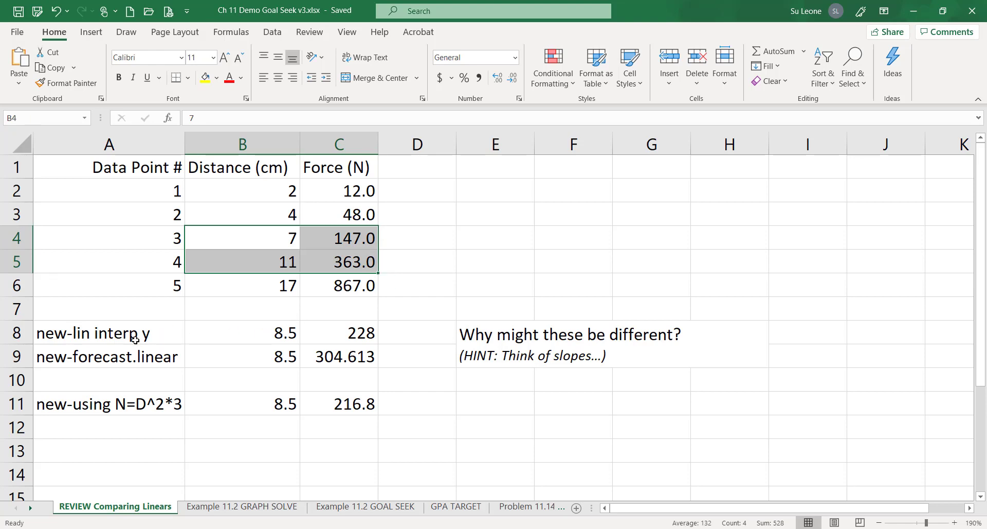
left_click(134, 340)
double_click(341, 337)
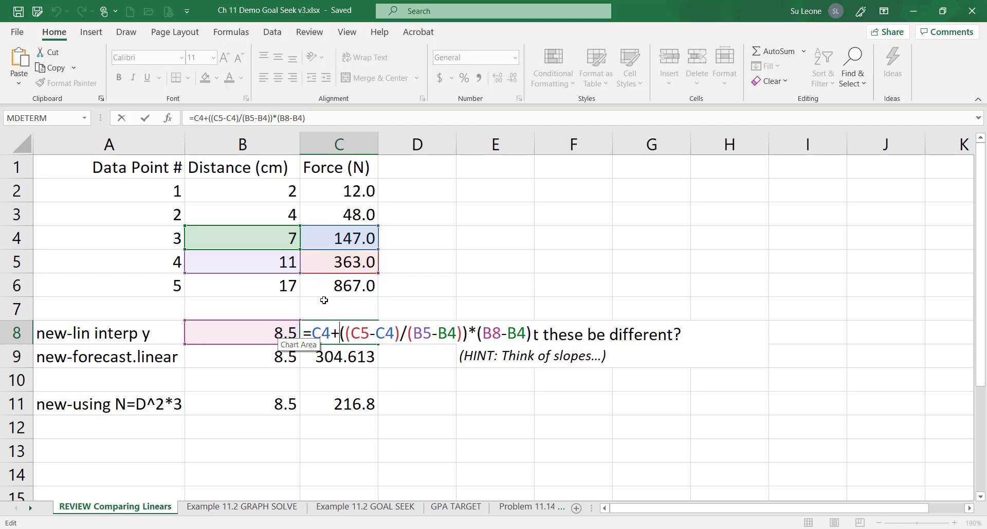
key("Escape")
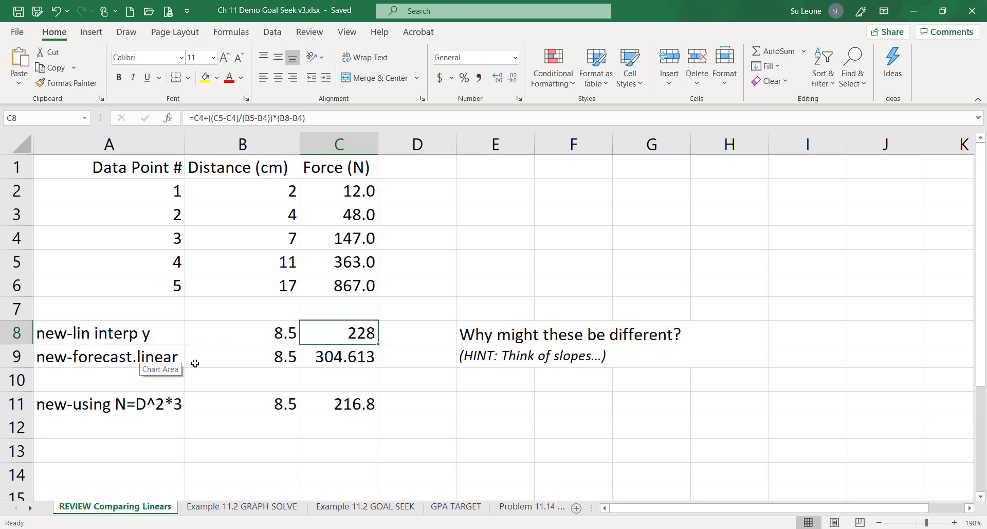
double_click(348, 357)
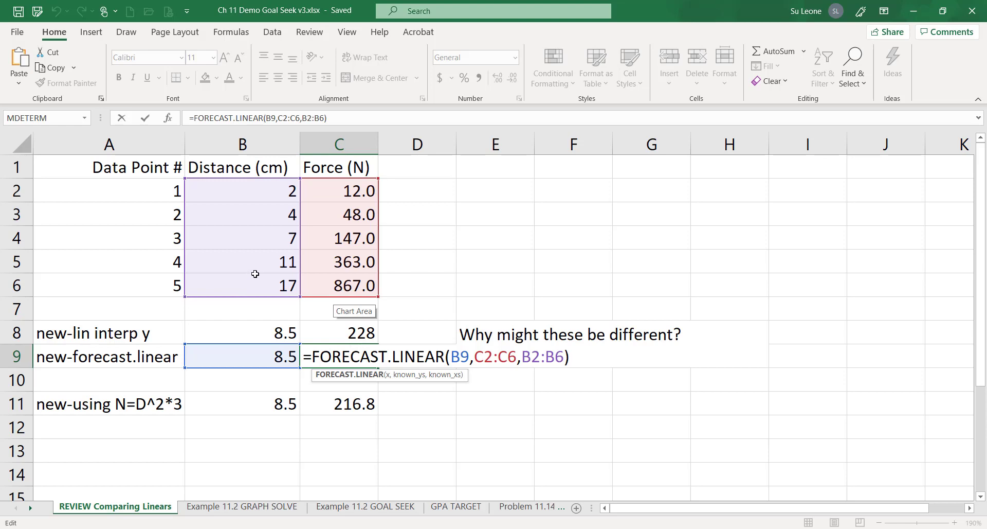
key("ctrl+Return")
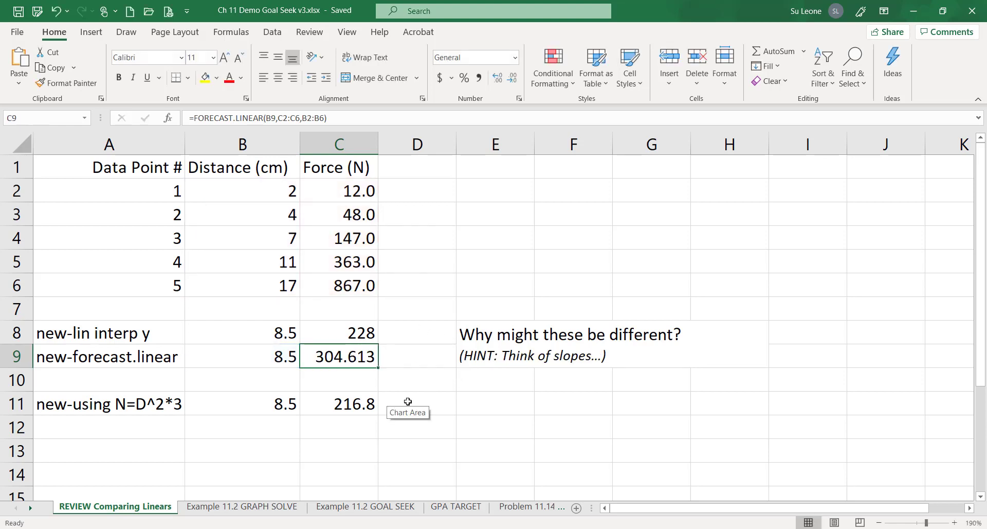
Step: Change the font color of the question and slope hint in merged cell E8 to red
left_click(486, 344)
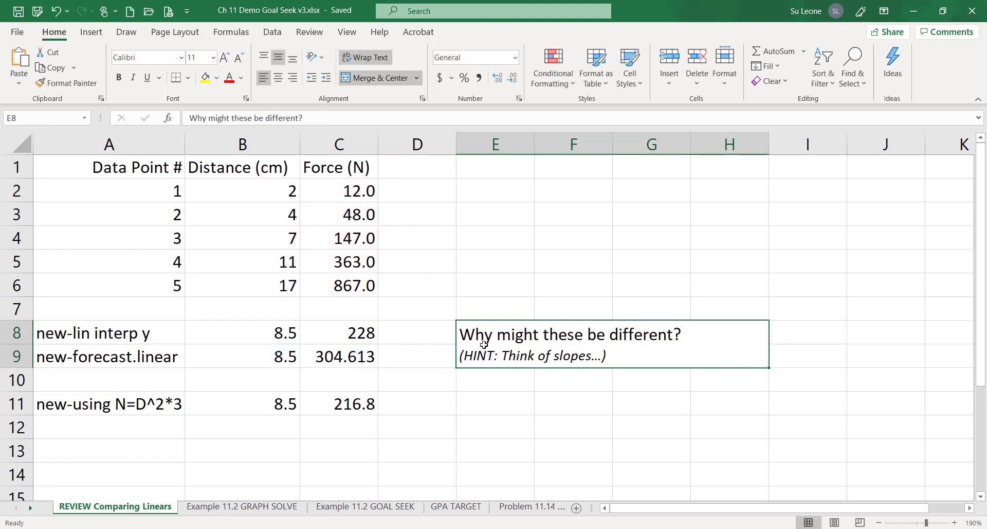
left_click(229, 78)
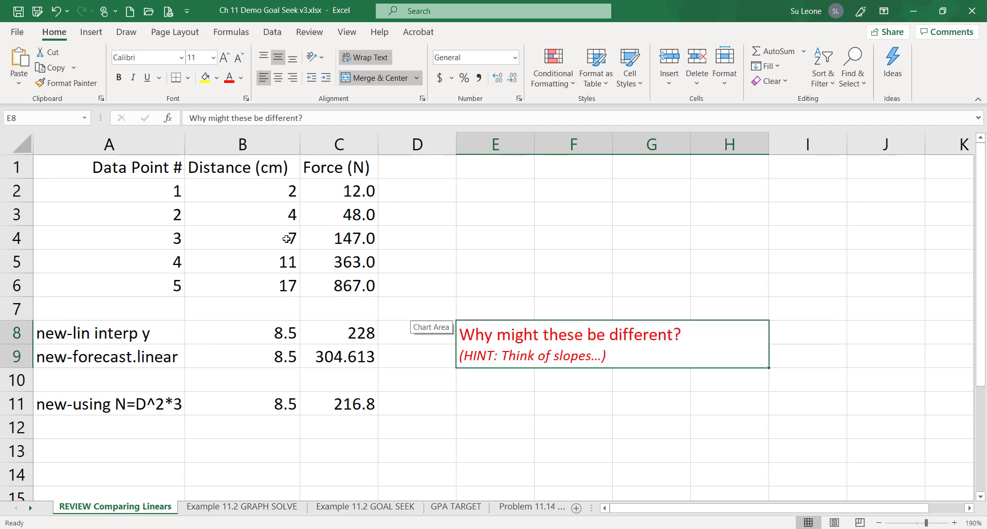
Step: Compare the data points around 8.5 cm with the full data range, and check the exact formula in C11
left_click(272, 330)
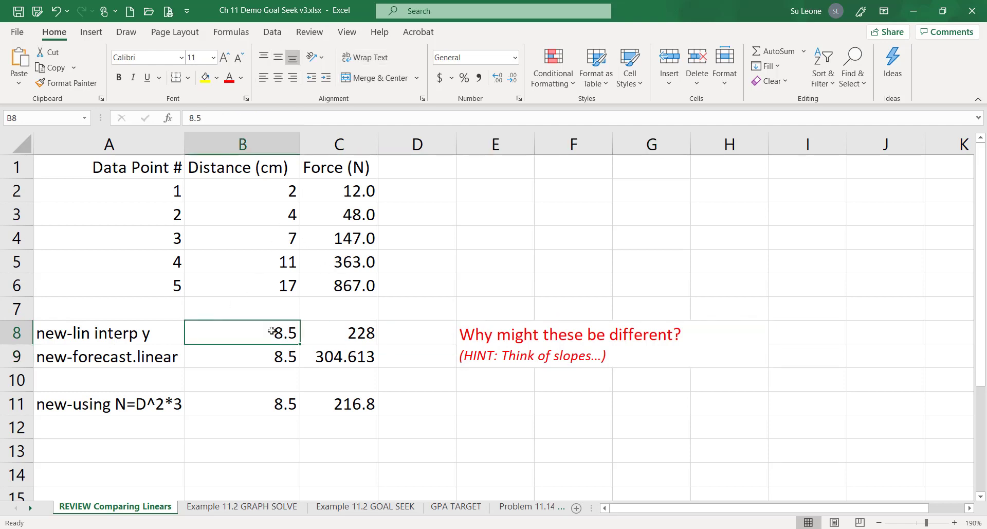
mouse_move(287, 237)
left_mouse_down()
mouse_move(280, 258)
mouse_move(276, 236)
mouse_move(278, 262)
left_mouse_up()
left_click(281, 238)
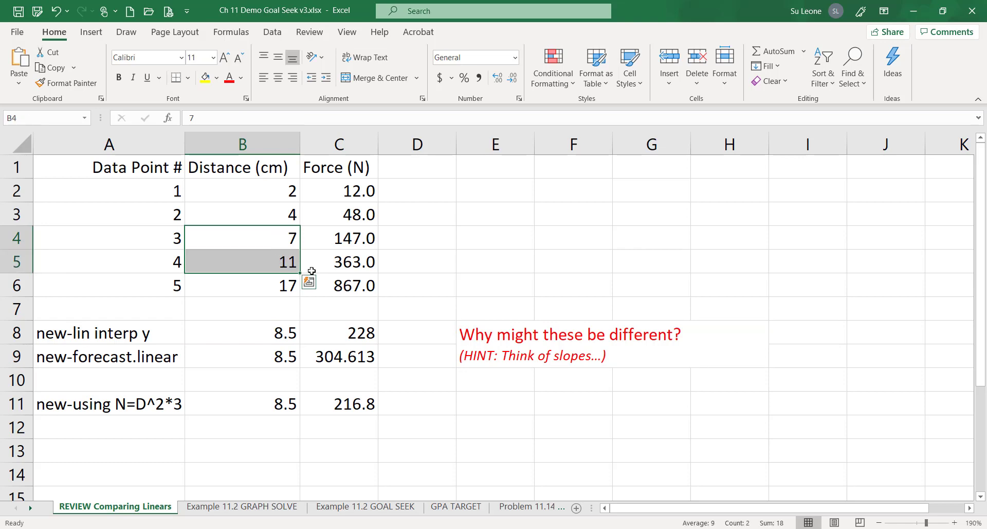
left_click_drag(350, 241, 348, 264)
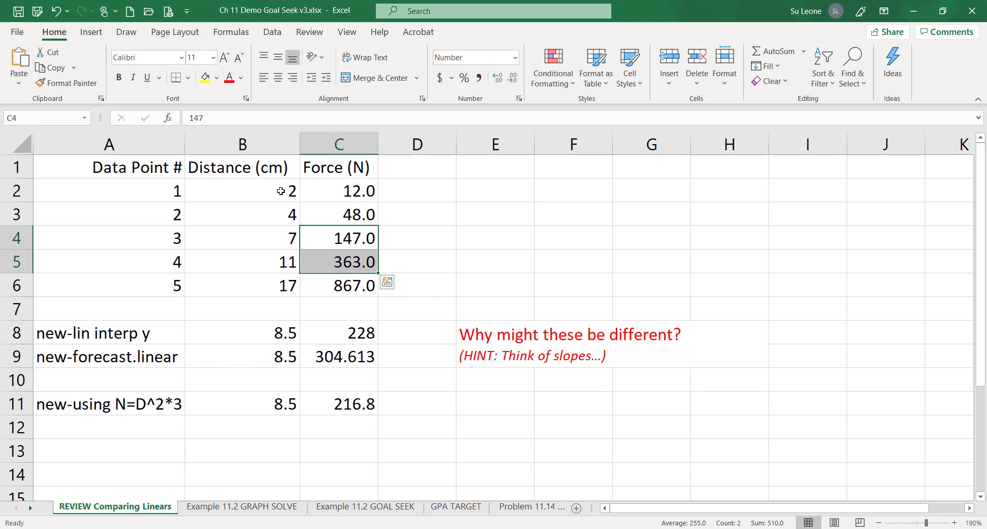
left_click_drag(283, 193, 347, 294)
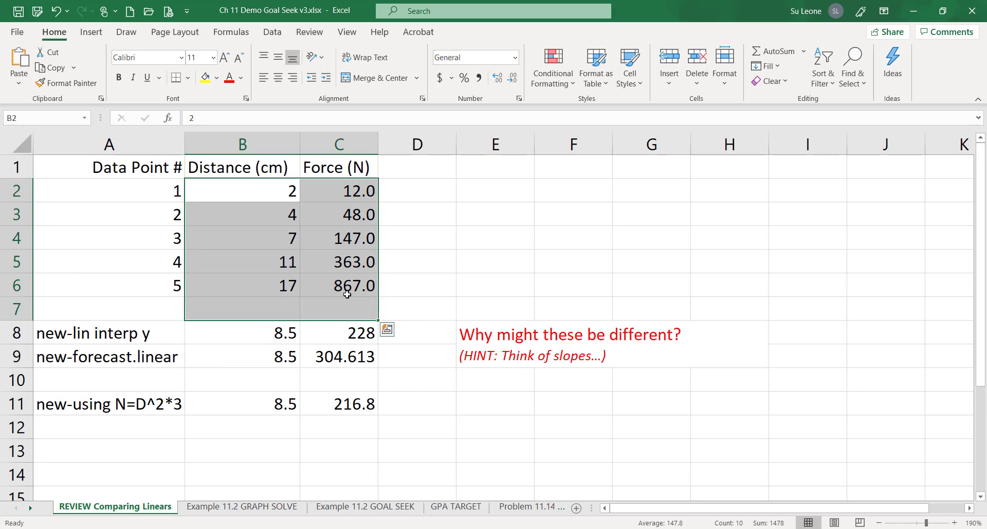
left_click(429, 268)
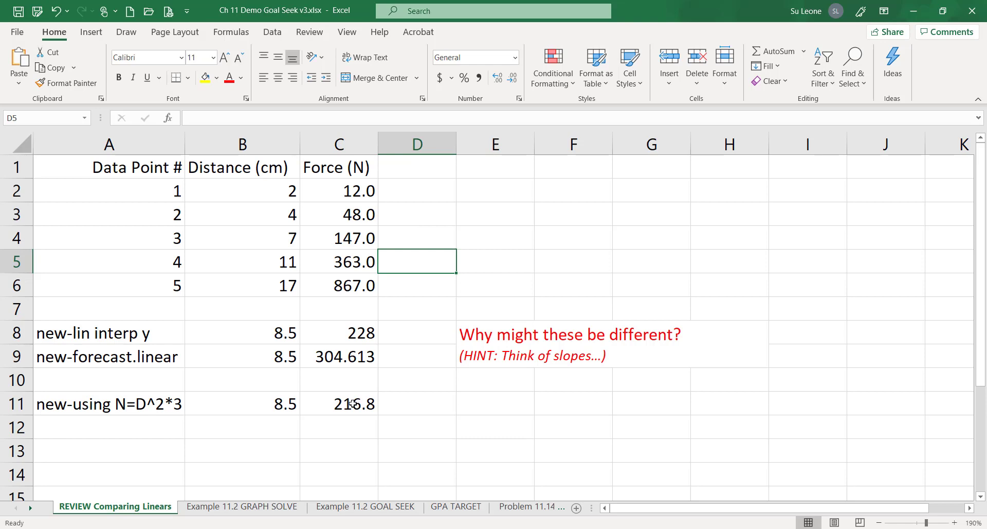
left_click(335, 404)
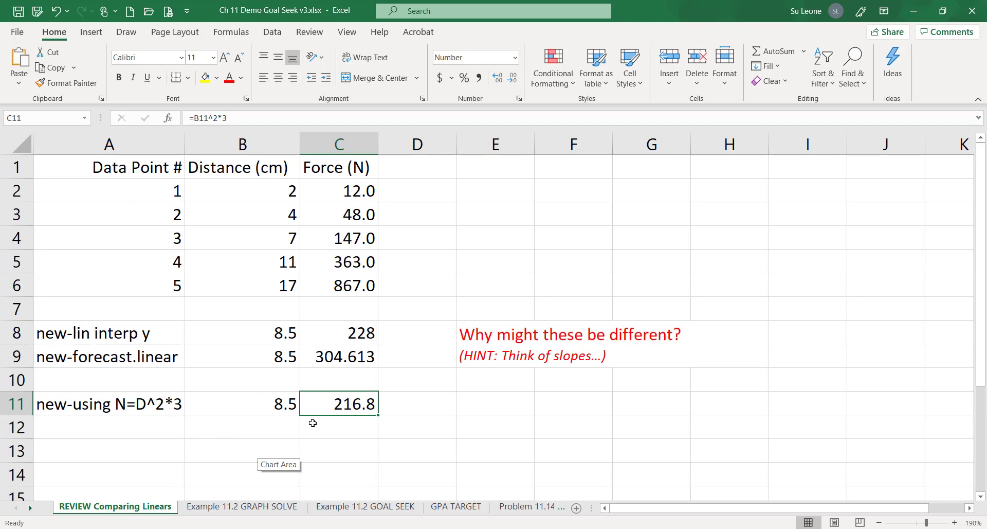
Step: Open the Example 11.2 GRAPH SOLVE sheet and inspect the equation in B1 and the y formula in C5
left_click(263, 506)
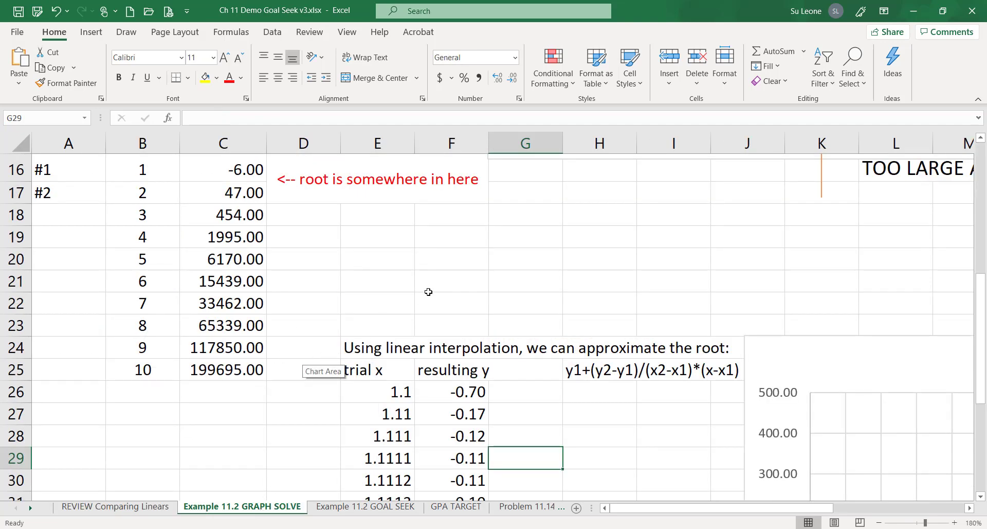
scroll(429, 291, "up", 5)
left_click(111, 169)
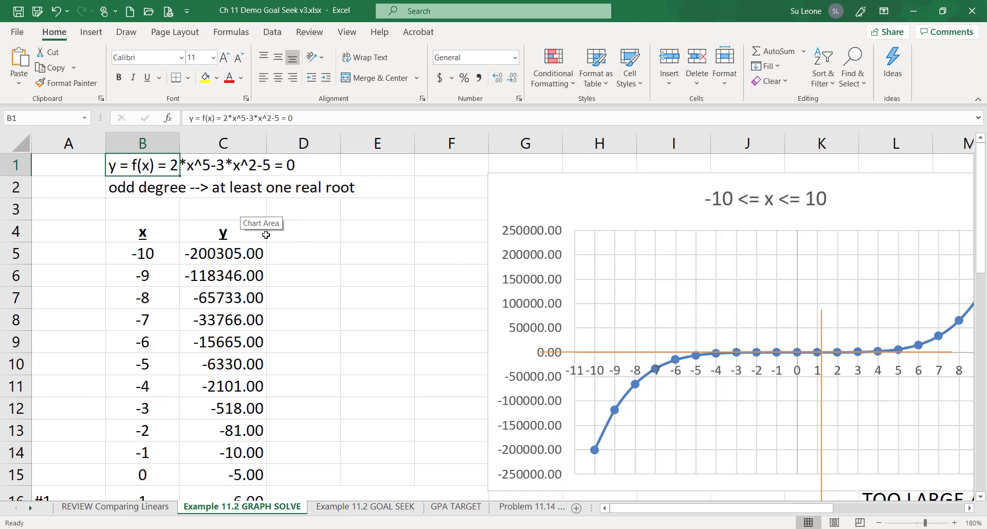
left_click(250, 253)
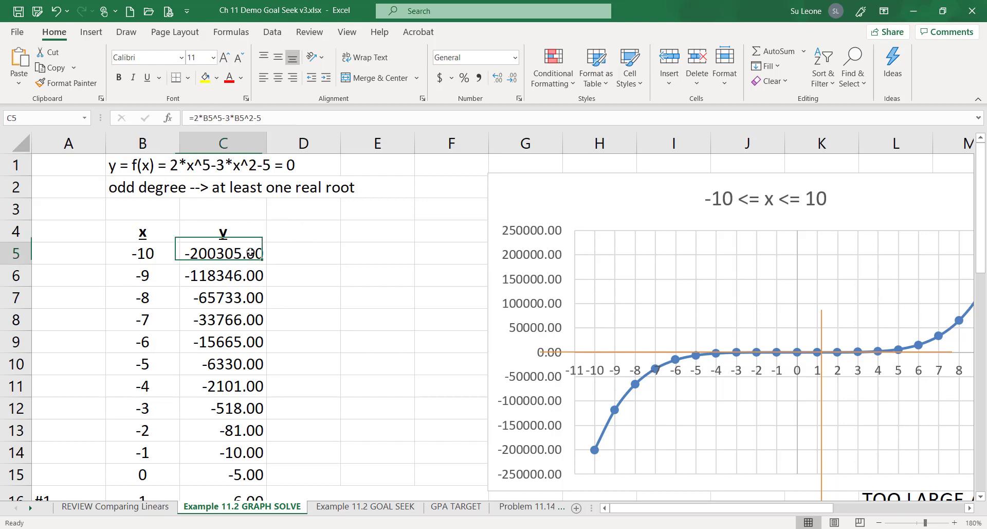
double_click(251, 252)
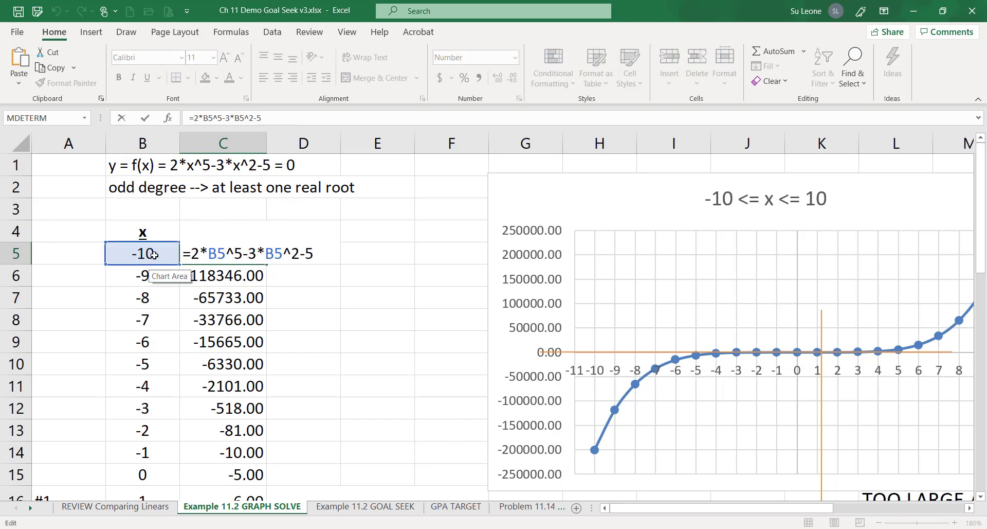
key("Escape")
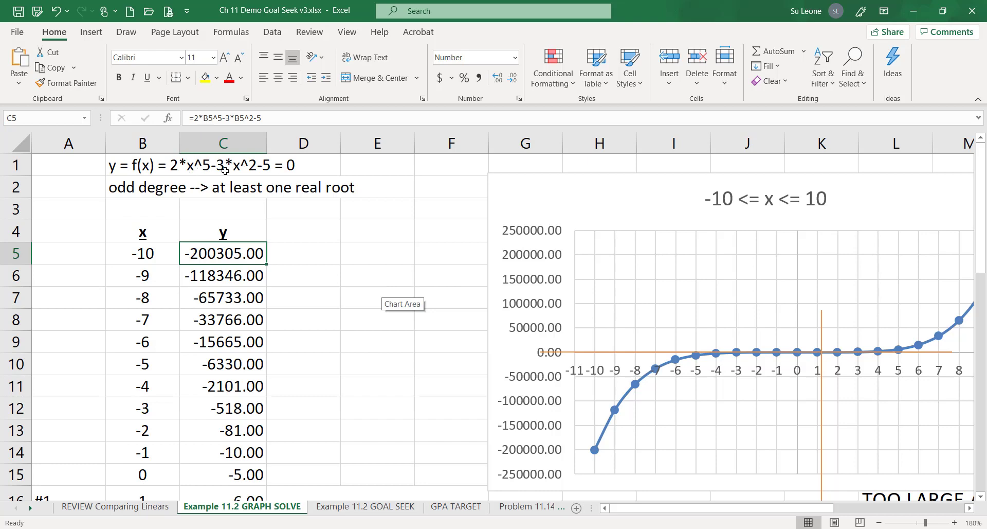
Step: Examine the table rows marked as containing the root and the full chart for -10 <= x <= 10
scroll(339, 362, "down", 5)
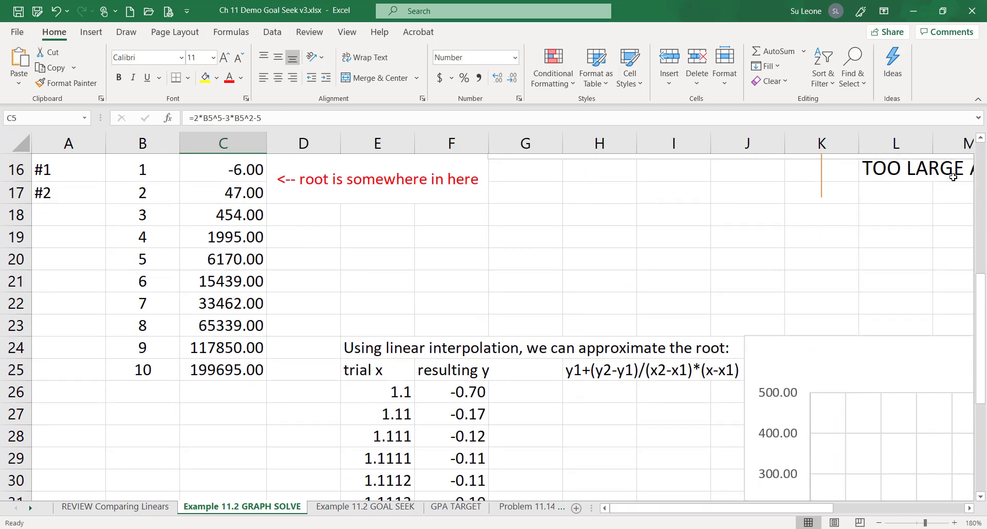
left_click(980, 139)
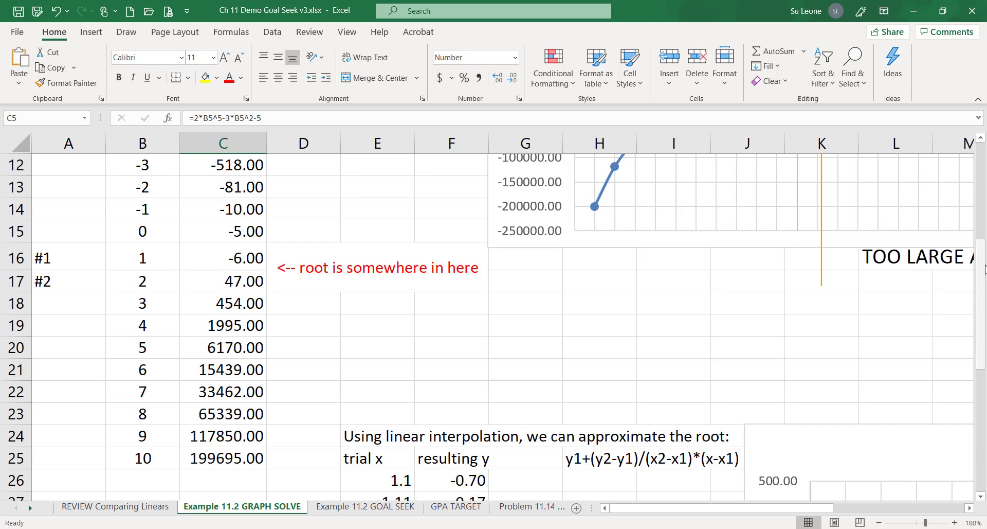
left_click_drag(982, 270, 984, 277)
scroll(829, 366, "up", 4)
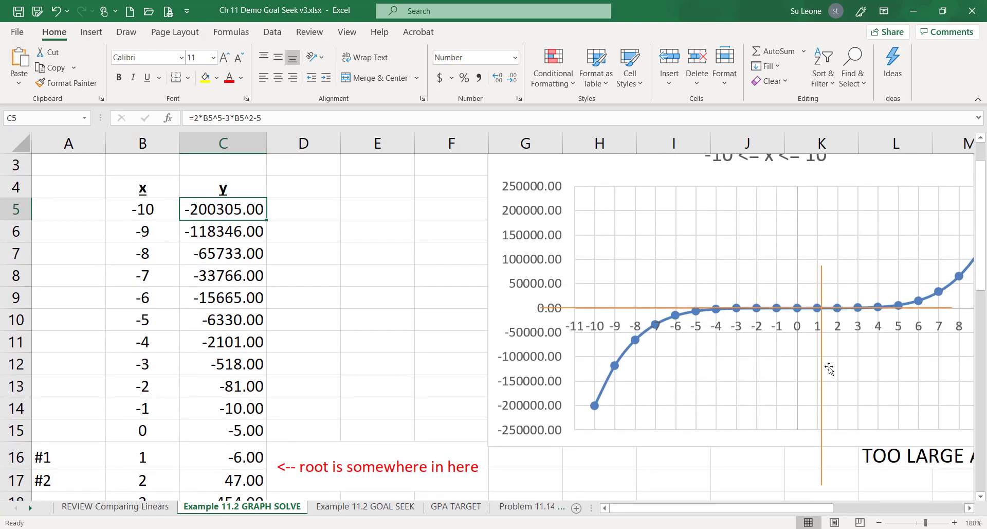
left_click_drag(625, 510, 680, 509)
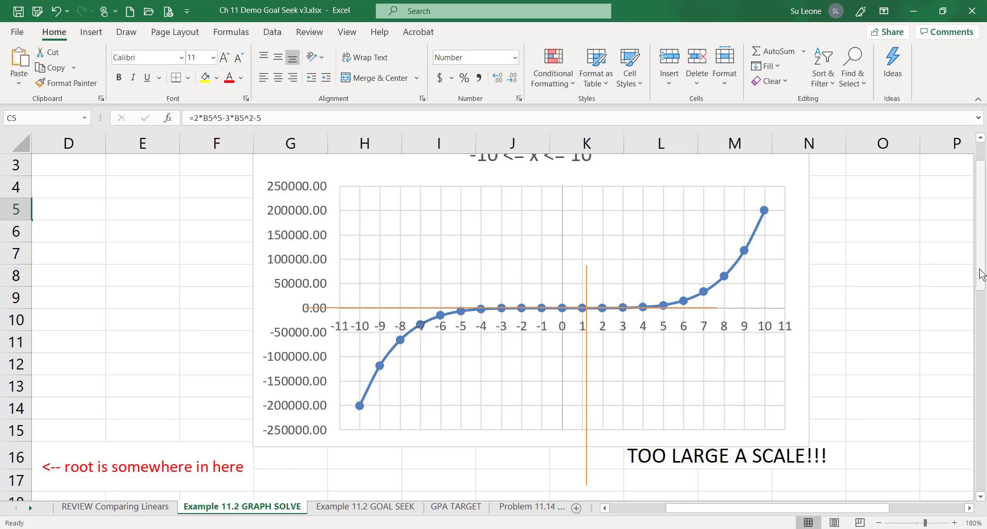
Step: Examine the narrower-range chart around the root and the linear interpolation table of trial x and resulting y values
left_click_drag(982, 274, 984, 440)
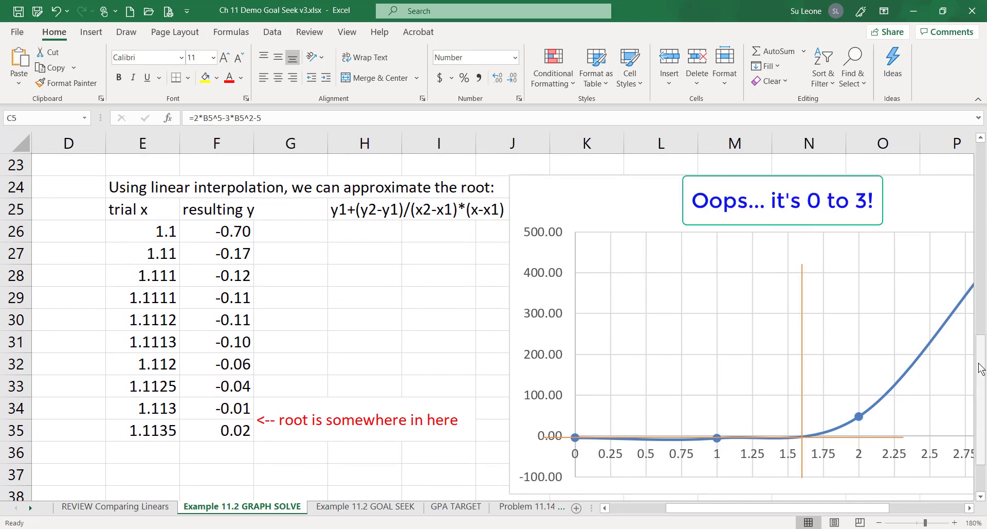
left_click_drag(980, 361, 983, 404)
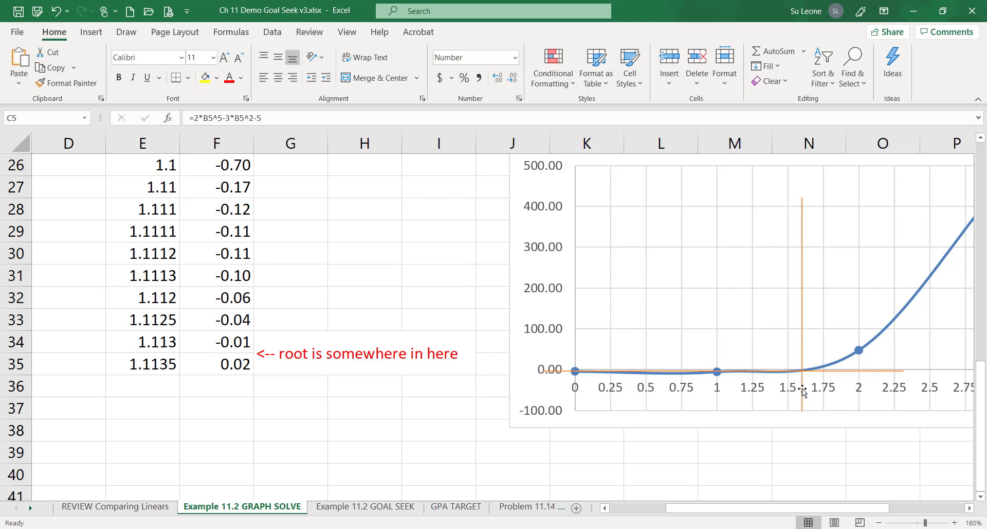
left_click_drag(748, 512, 681, 508)
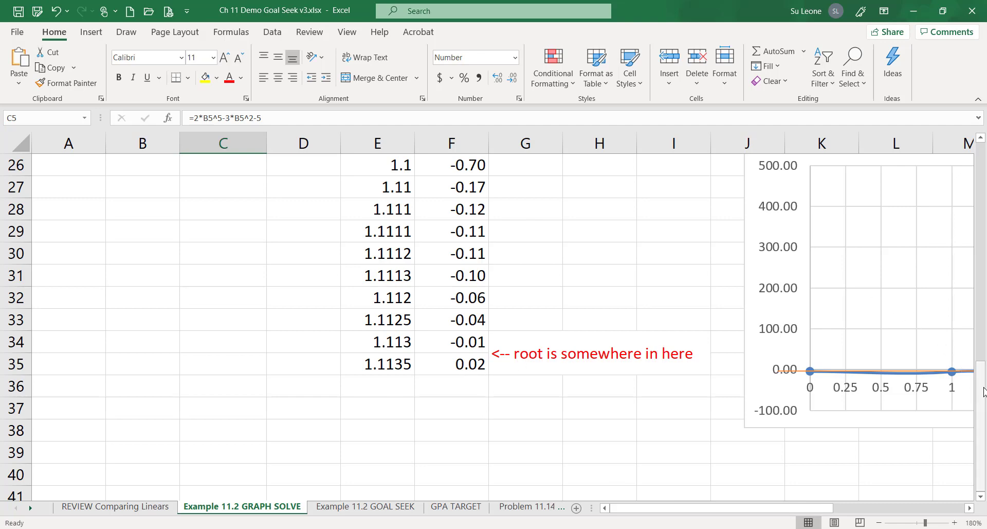
left_click_drag(985, 391, 984, 365)
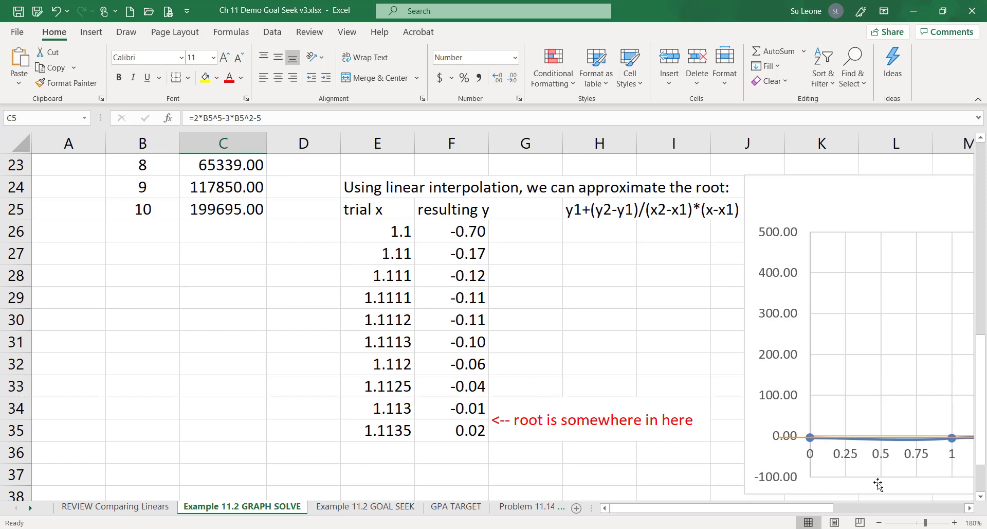
left_click_drag(984, 445, 984, 460)
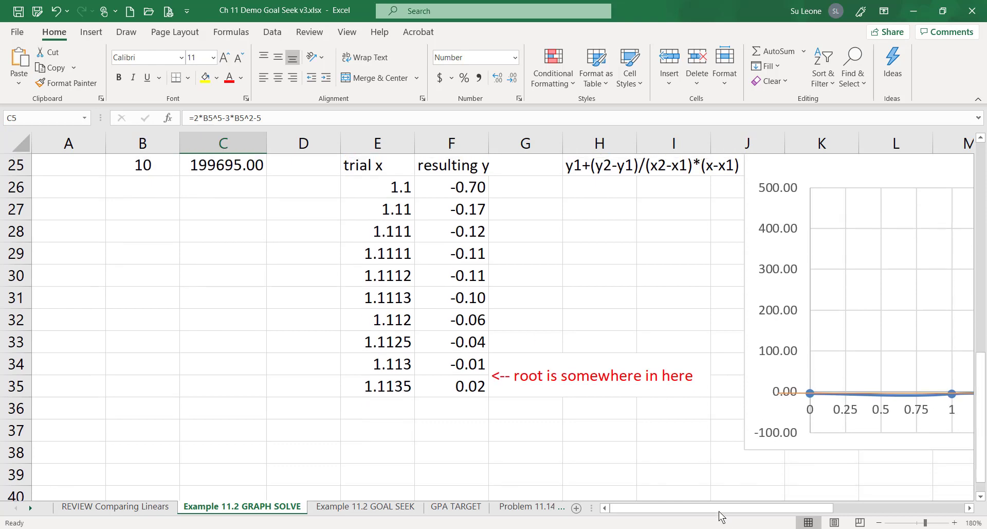
left_click_drag(712, 507, 785, 525)
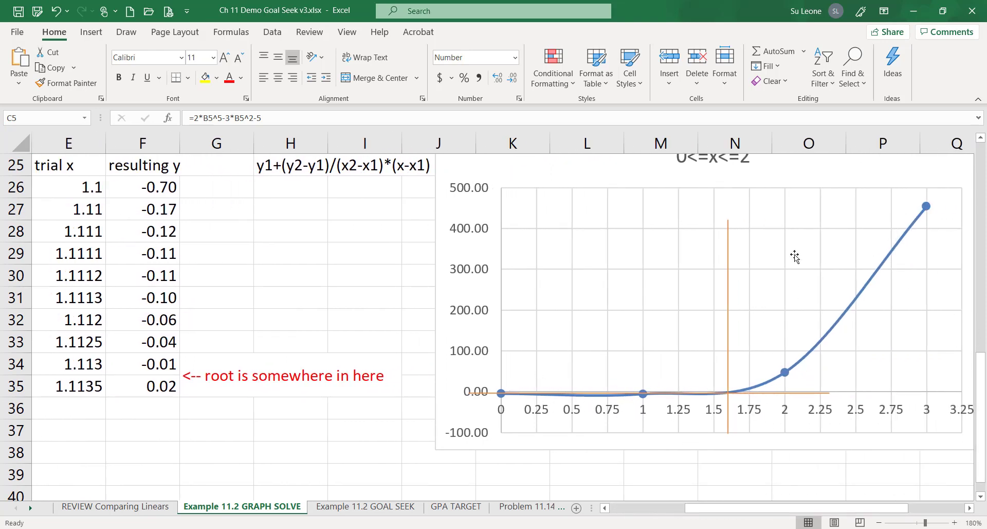
left_click_drag(737, 508, 638, 514)
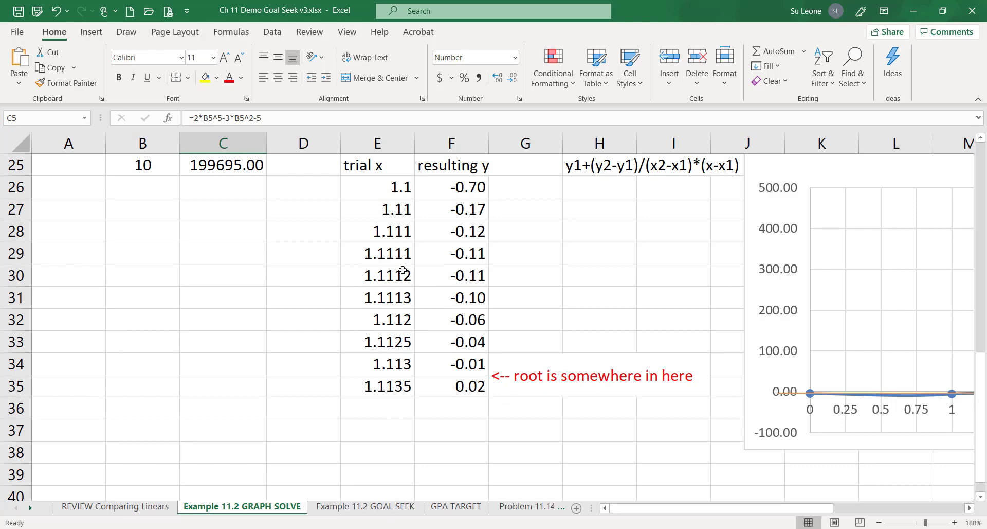
Step: Open the Example 11.2 GOAL SEEK sheet and enter the initial guess 1.6 as the trial x in E30
left_click(362, 506)
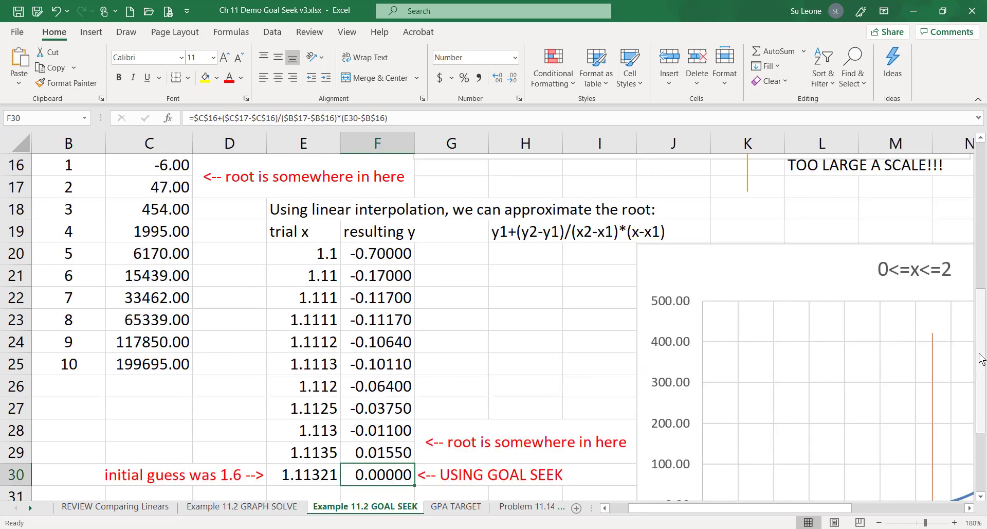
left_click_drag(981, 361, 983, 395)
left_click(288, 390)
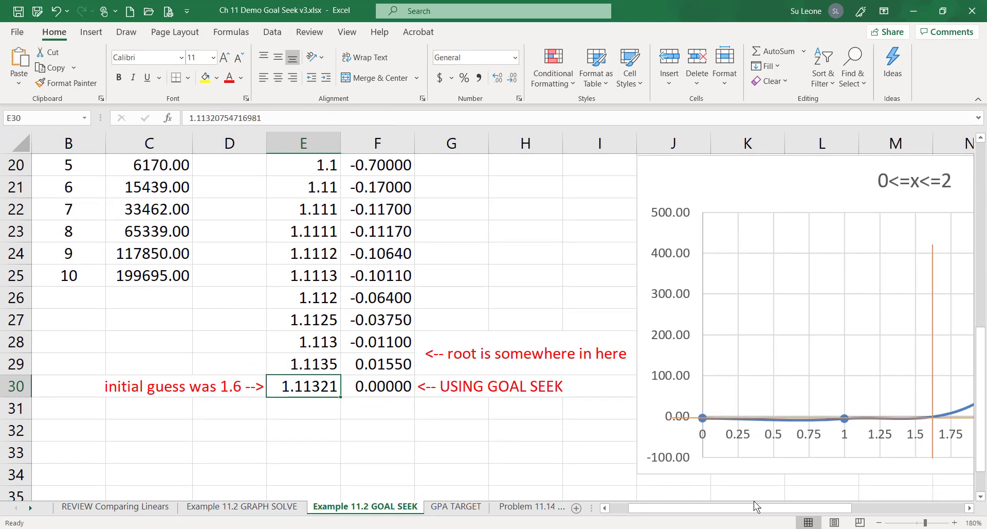
left_click_drag(773, 510, 829, 510)
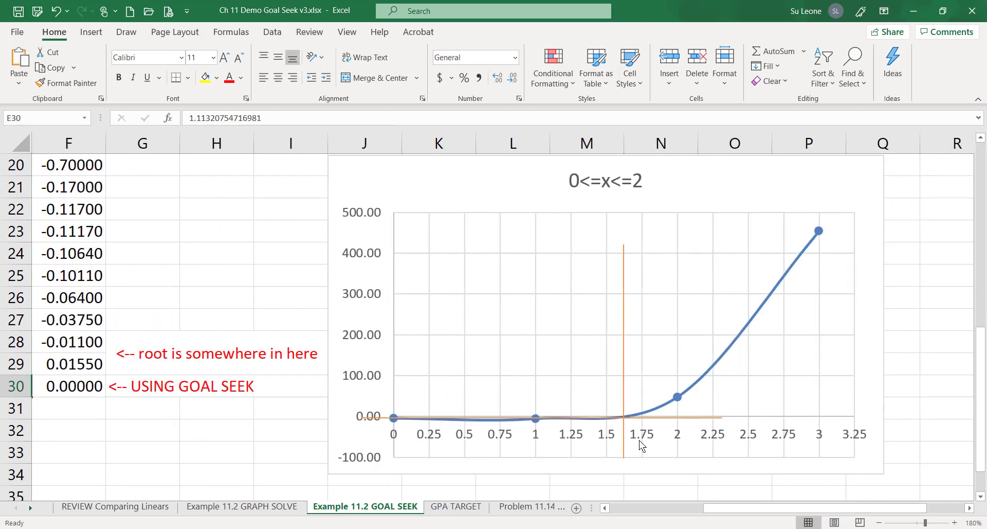
left_click_drag(753, 508, 617, 523)
type("1.6")
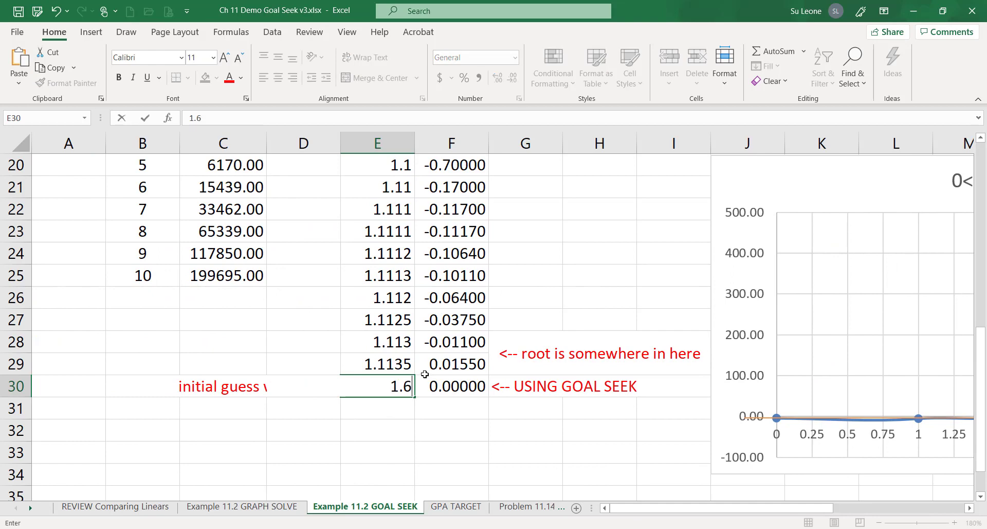
key("Return")
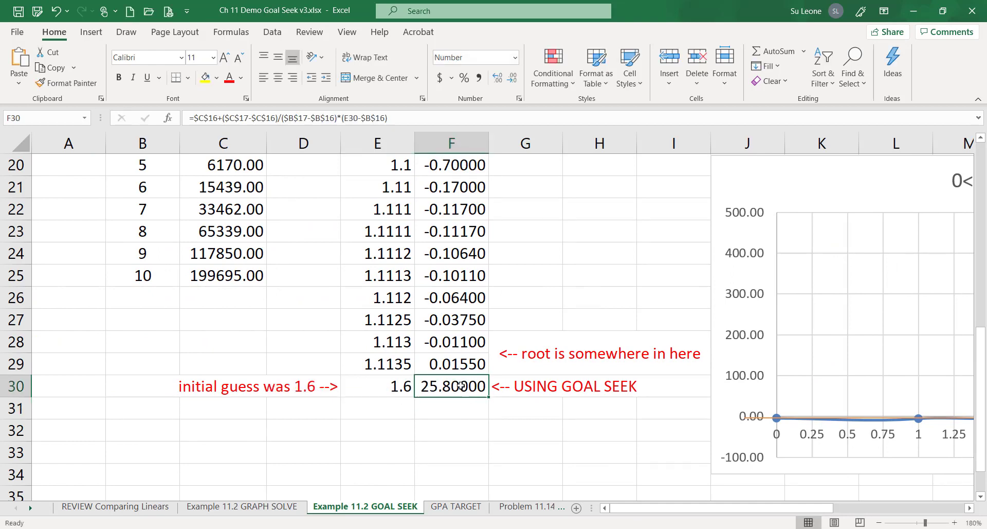
Step: Inspect the interpolation formula in F30 and the two table points in rows 16 and 17 that it references
left_click(466, 393)
double_click(467, 390)
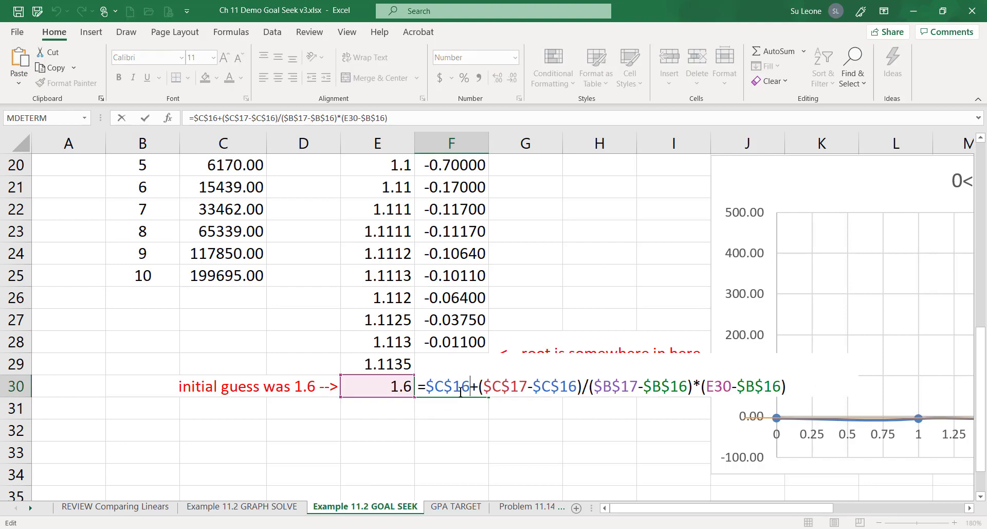
scroll(274, 320, "up", 5)
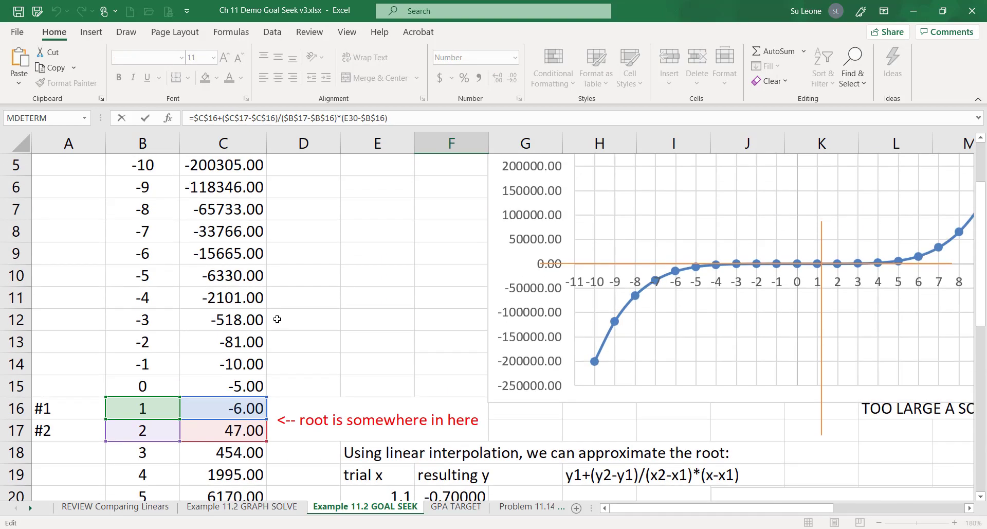
scroll(278, 320, "down", 5)
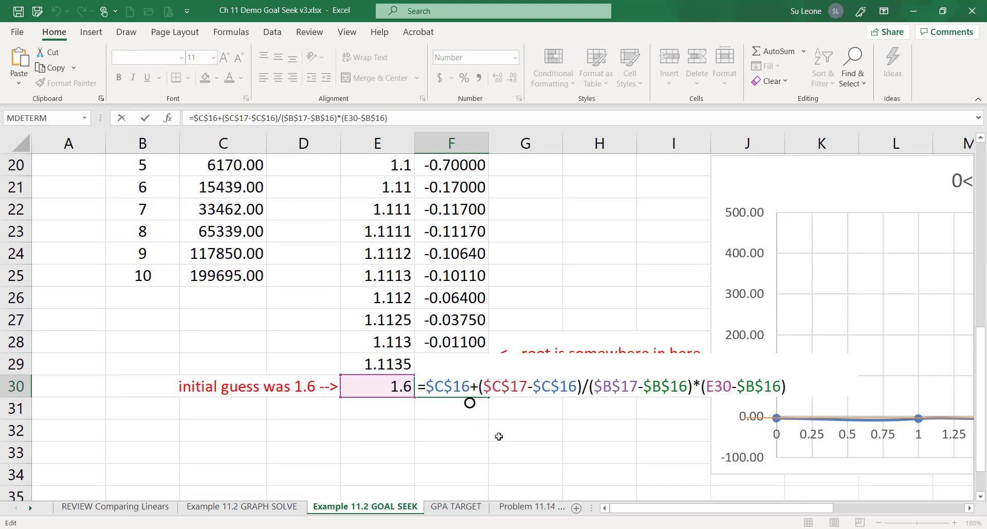
key("Escape")
key("Right")
key("ctrl+c")
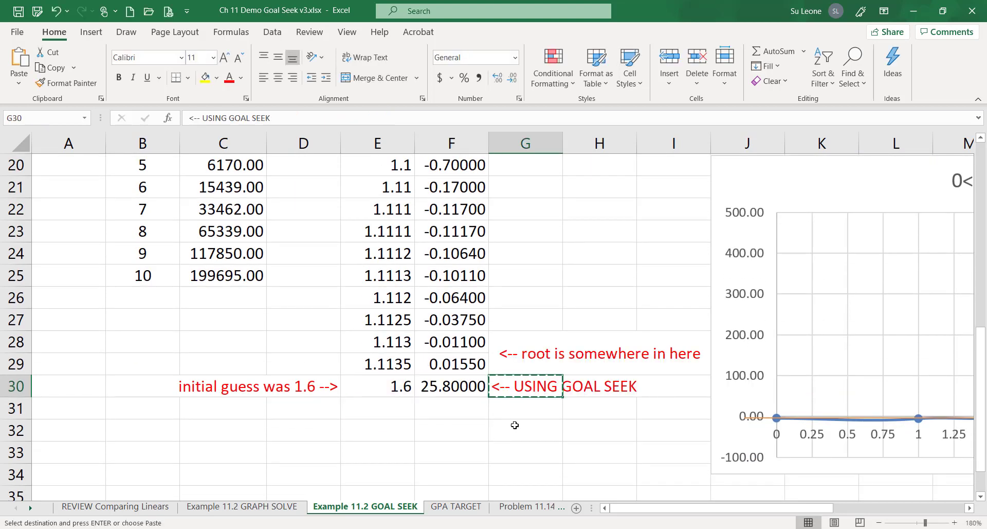
left_click(464, 389)
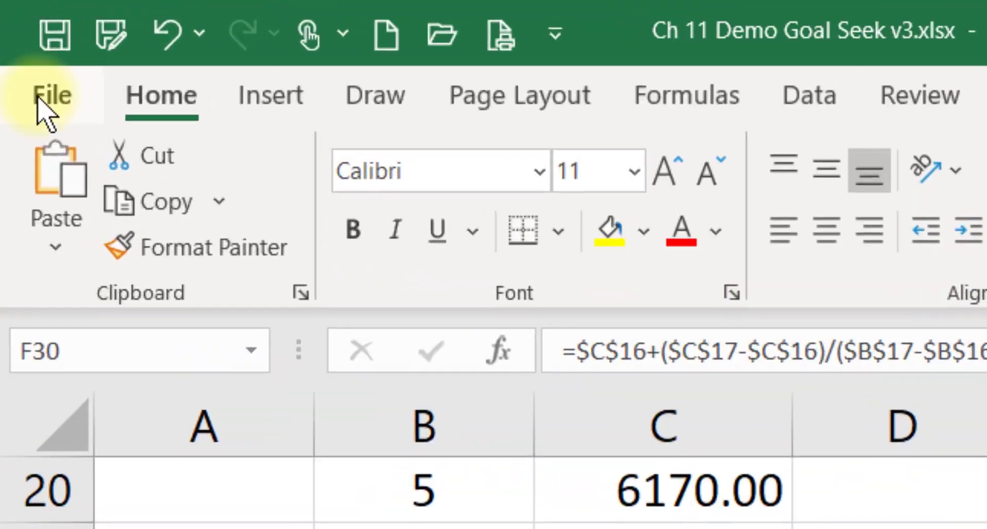
Step: Make sure the formula options have iterative calculation enabled with 1,000 maximum iterations and a maximum change of 0.0000001
left_click(17, 32)
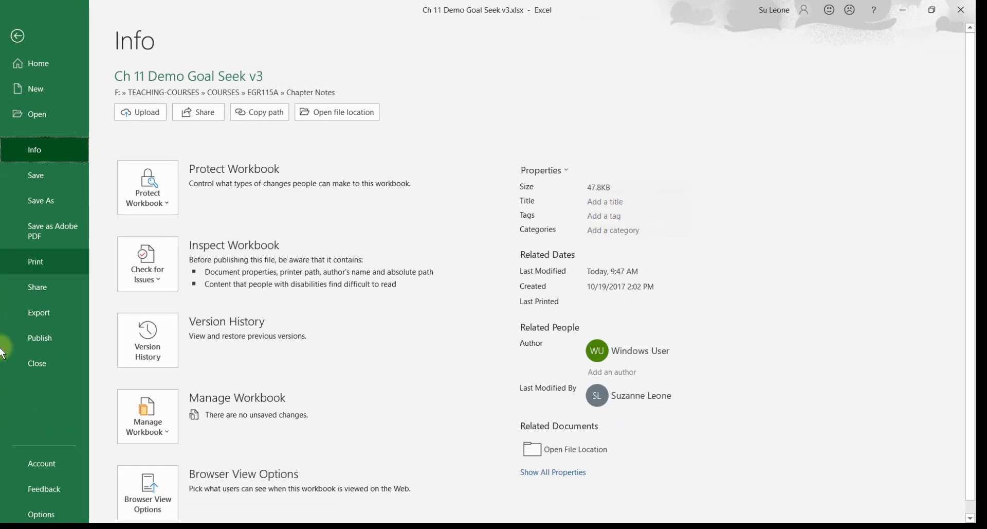
left_click(33, 512)
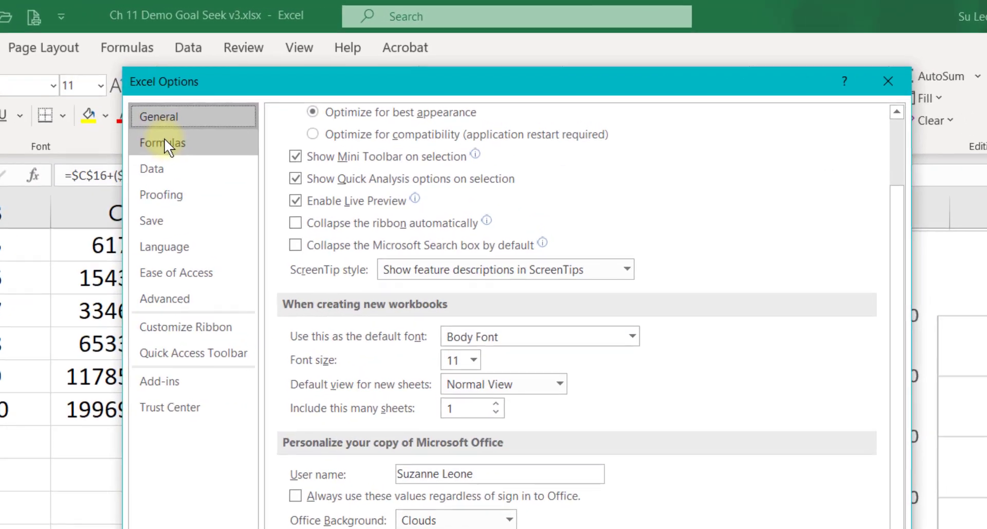
left_click(253, 97)
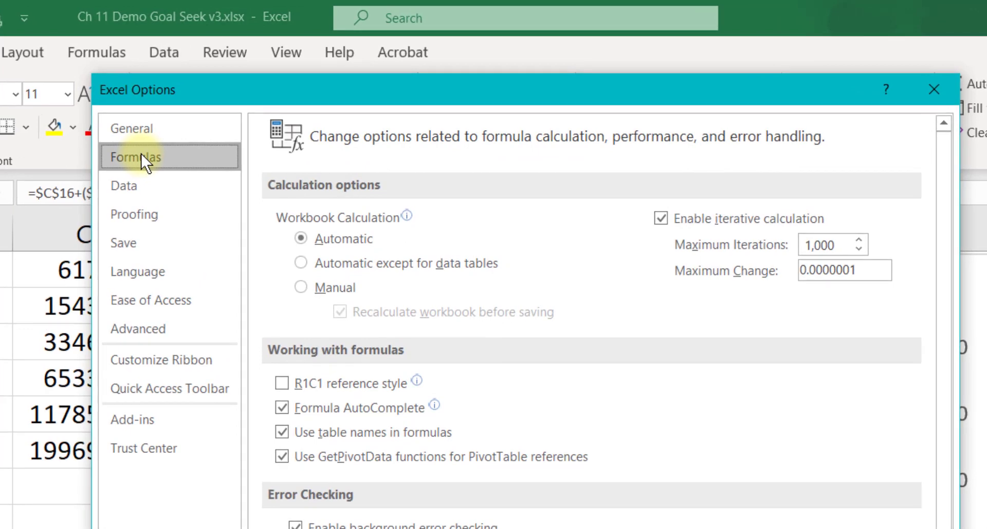
left_click(662, 218)
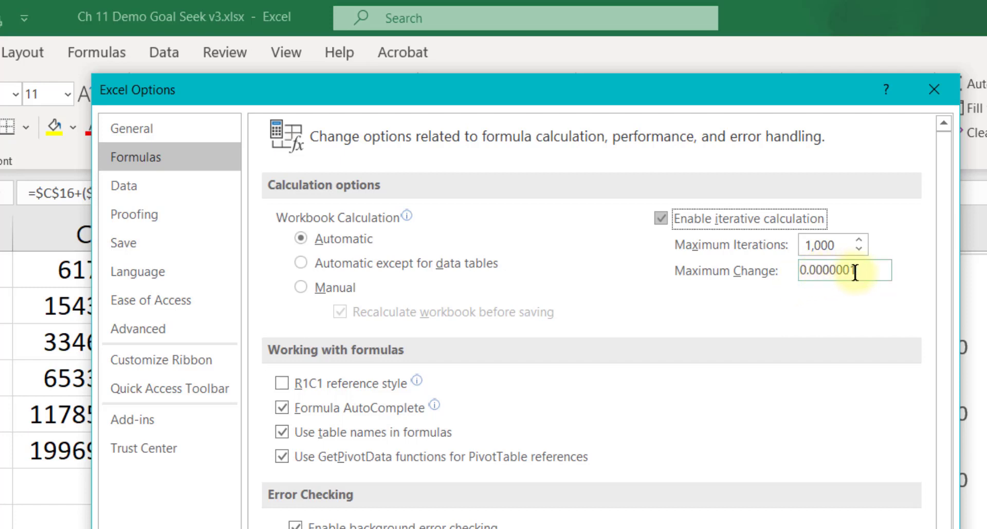
key("Return")
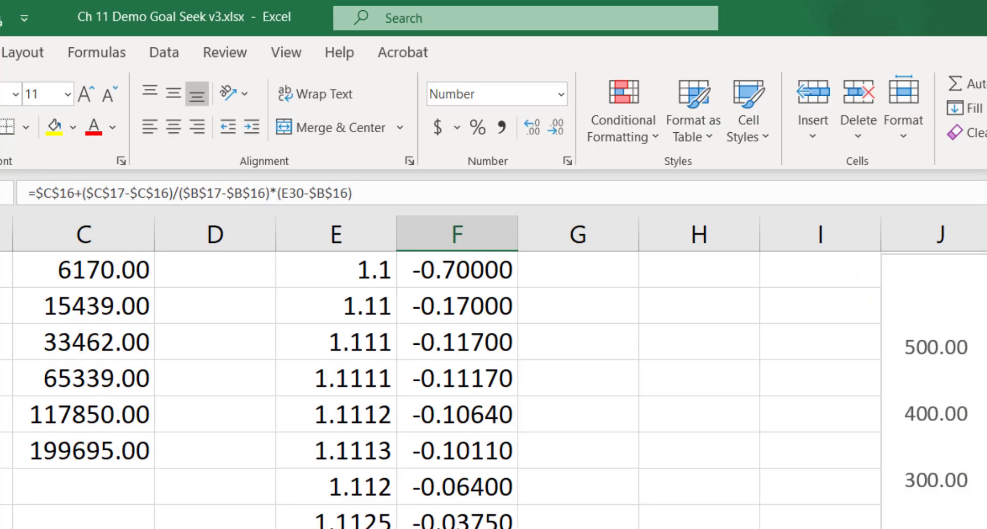
Step: Start a Goal Seek what-if analysis with the resulting y in F30 as the set cell
key("Left")
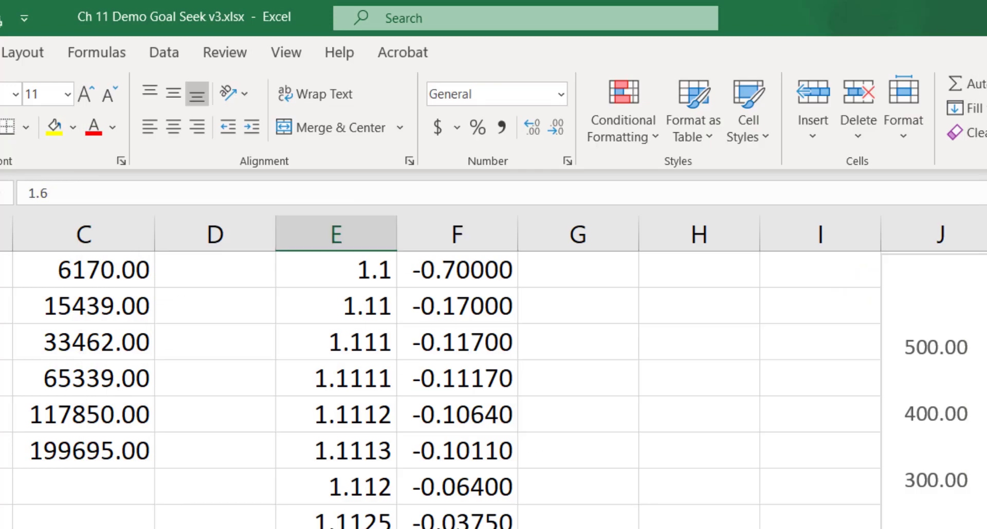
key("Up")
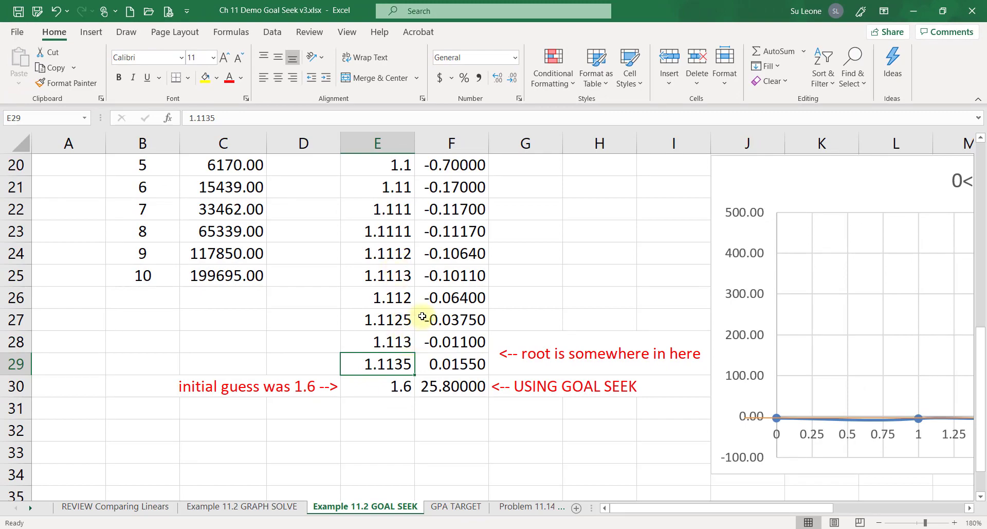
left_click(452, 387)
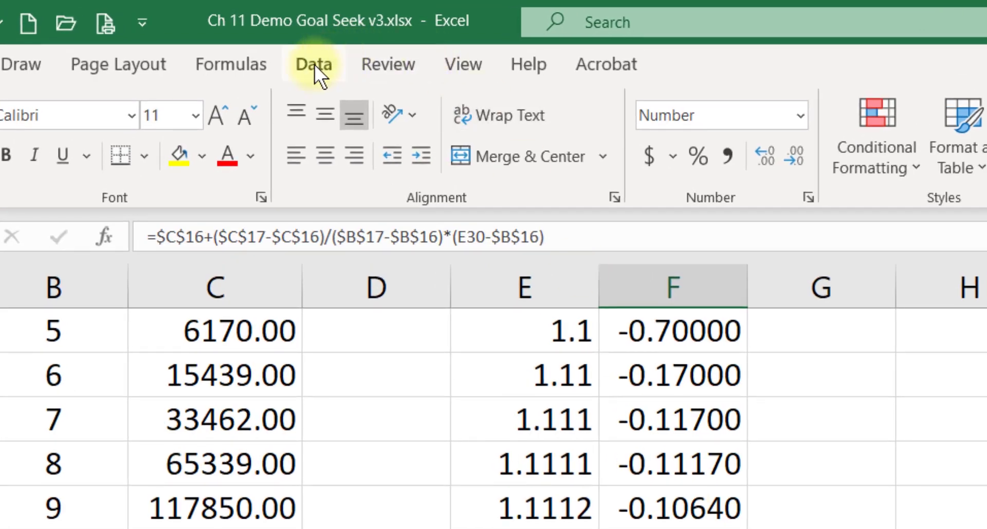
left_click(313, 63)
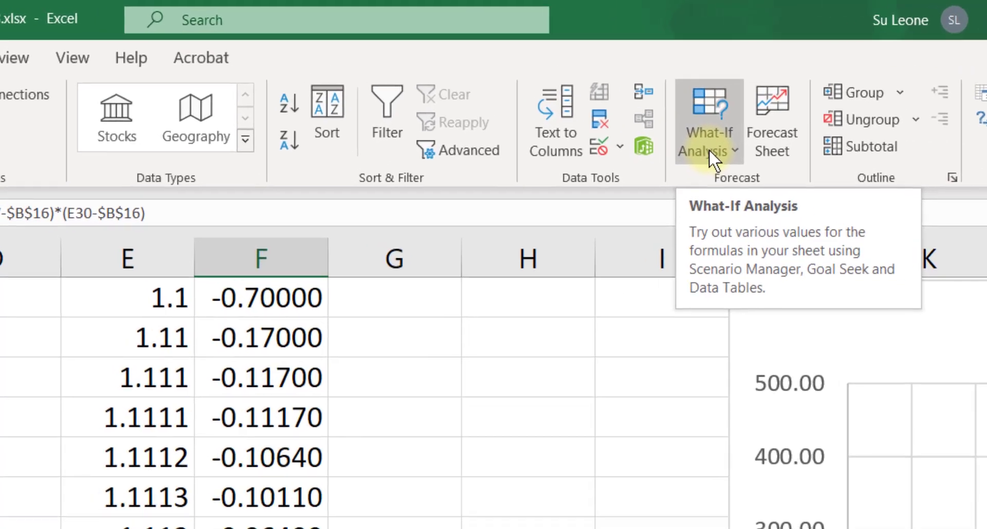
left_click(715, 150)
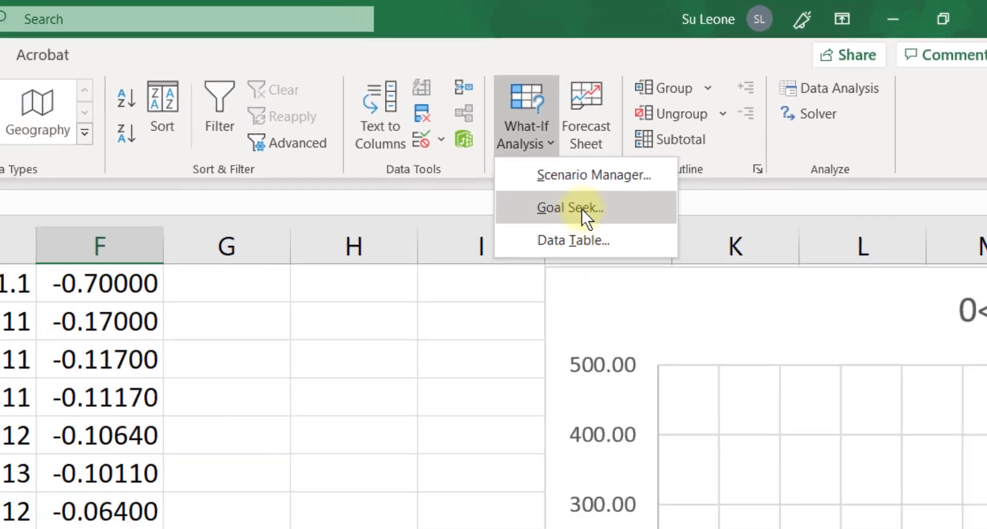
left_click(548, 224)
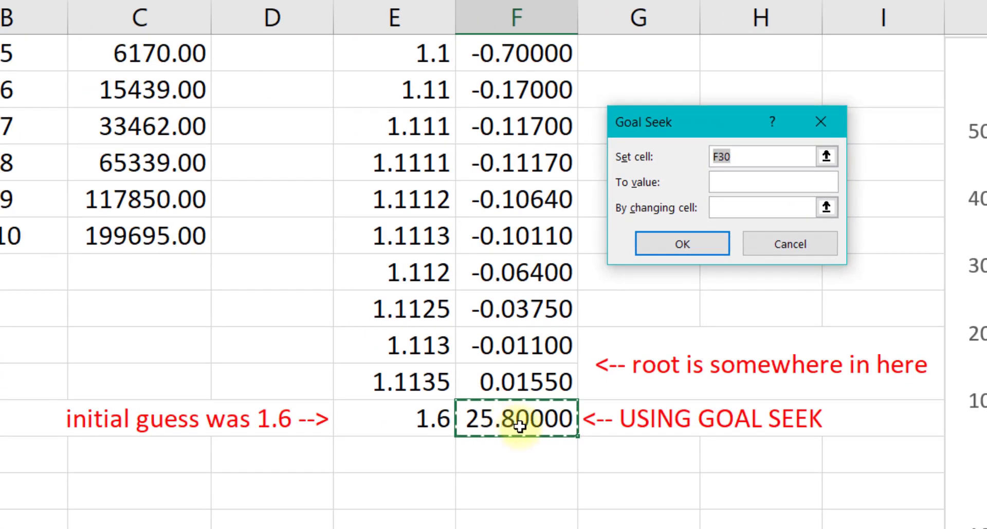
Step: Run Goal Seek with a target value of 0 by changing cell E30, and keep the solution
left_click(760, 185)
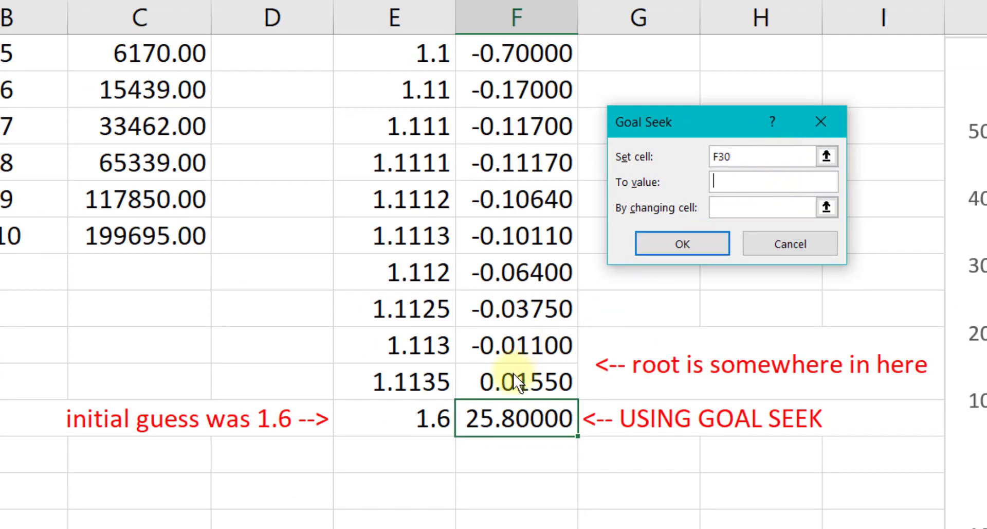
type("0")
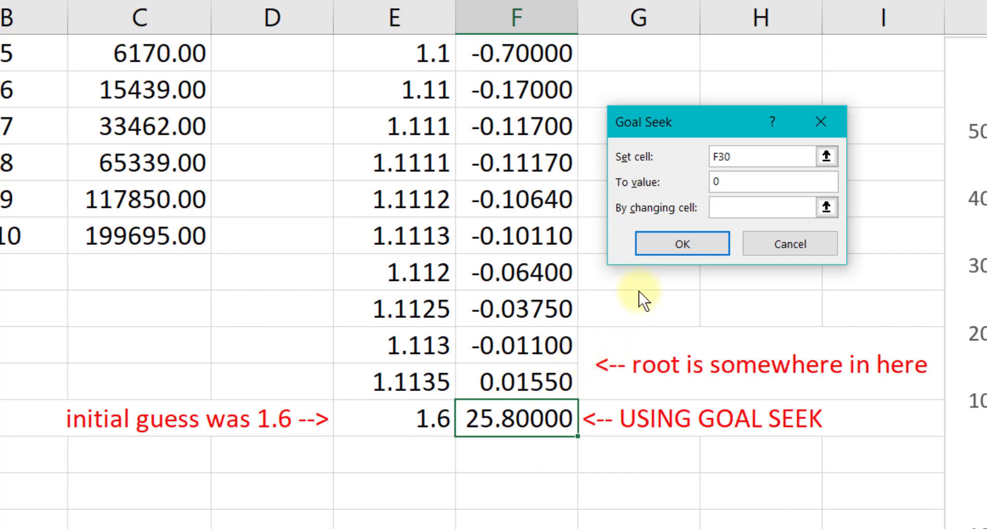
left_click(742, 206)
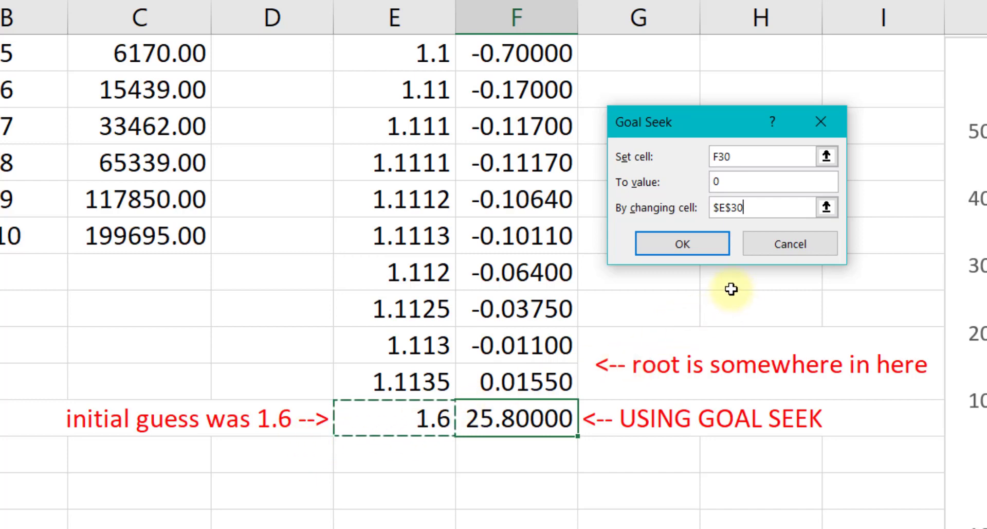
left_click(693, 243)
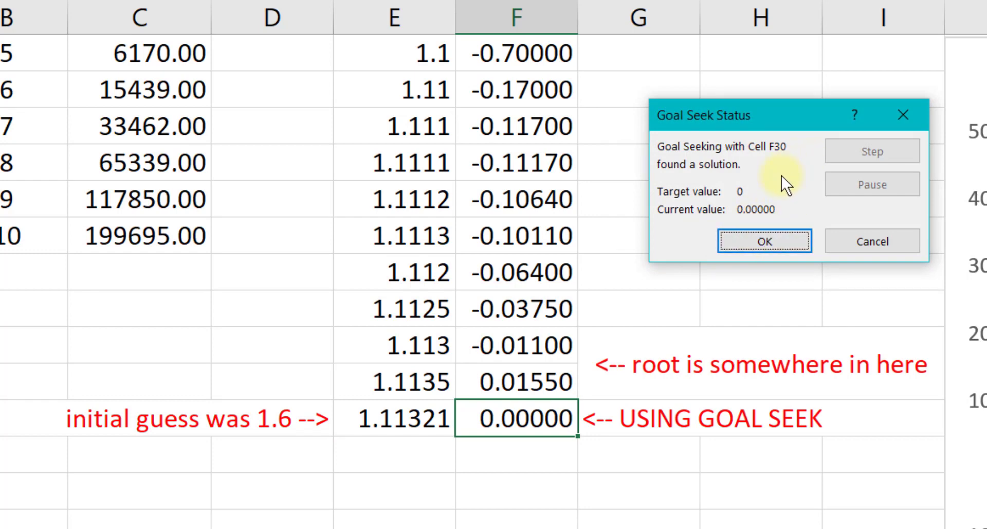
left_click(767, 242)
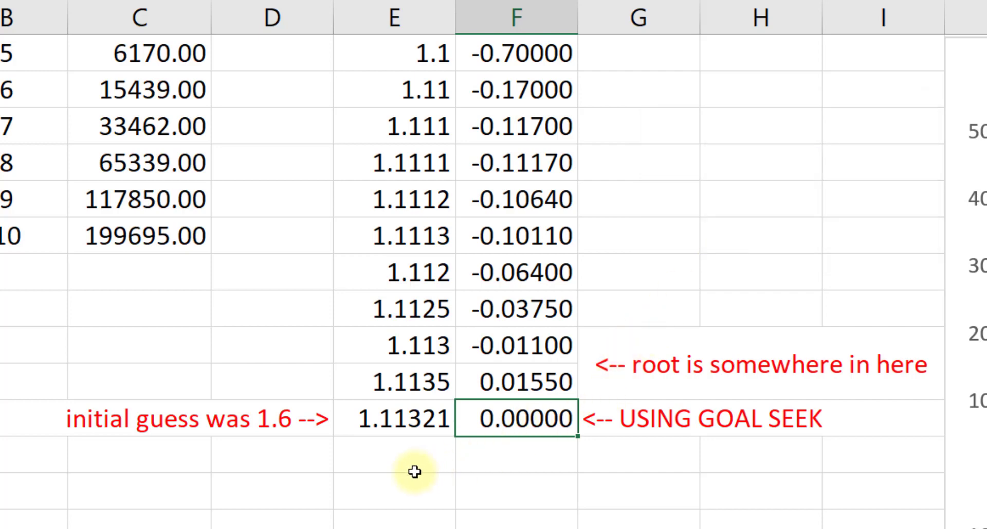
Step: Copy the initial guess label from D30 into D31 below it
left_click(314, 452)
left_click(278, 418)
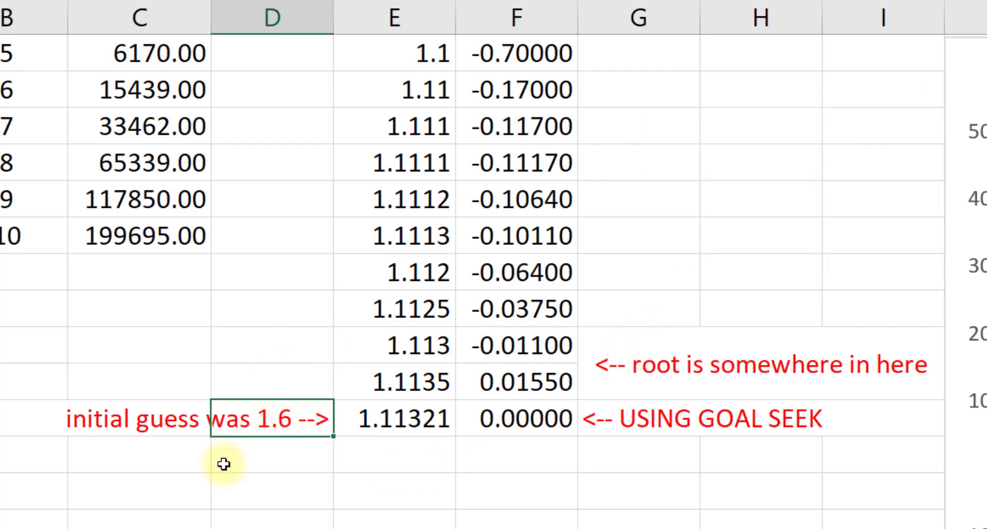
key("ctrl+c")
left_click(287, 450)
key("ctrl+v")
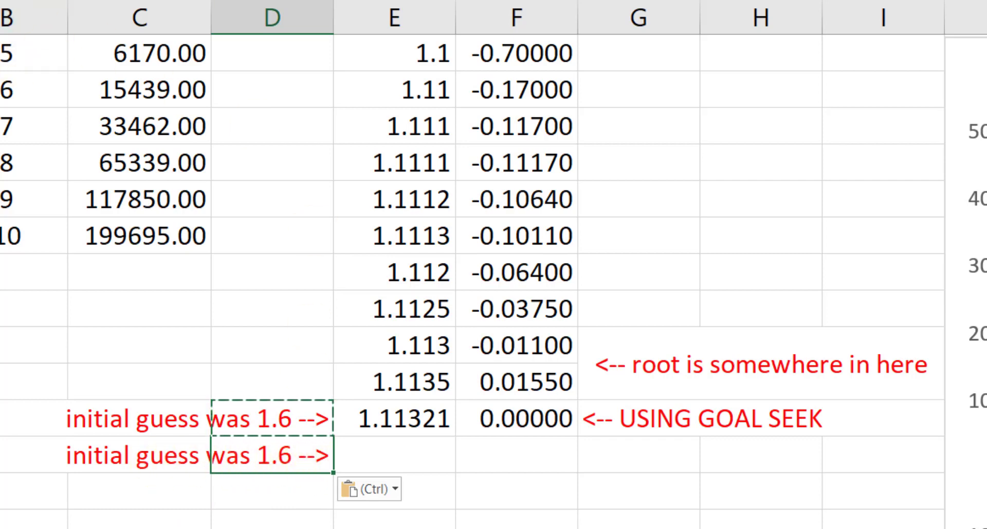
Step: Edit the label in D31 to read "second guess was 0.5 -->"
left_click(57, 1)
type("sec guess")
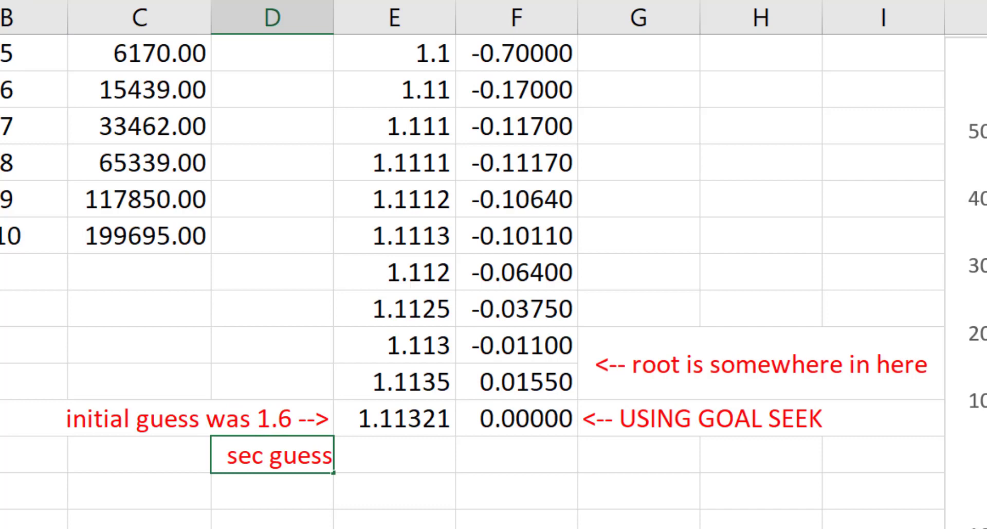
key("BackSpace")
key("BackSpace")
key("BackSpace")
key("BackSpace")
key("BackSpace")
key("BackSpace")
type("ond")
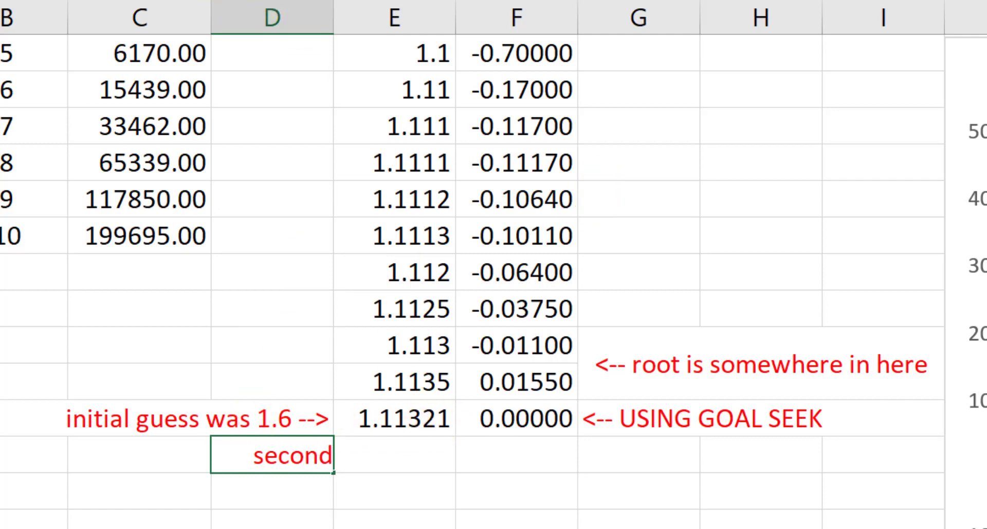
type("0")
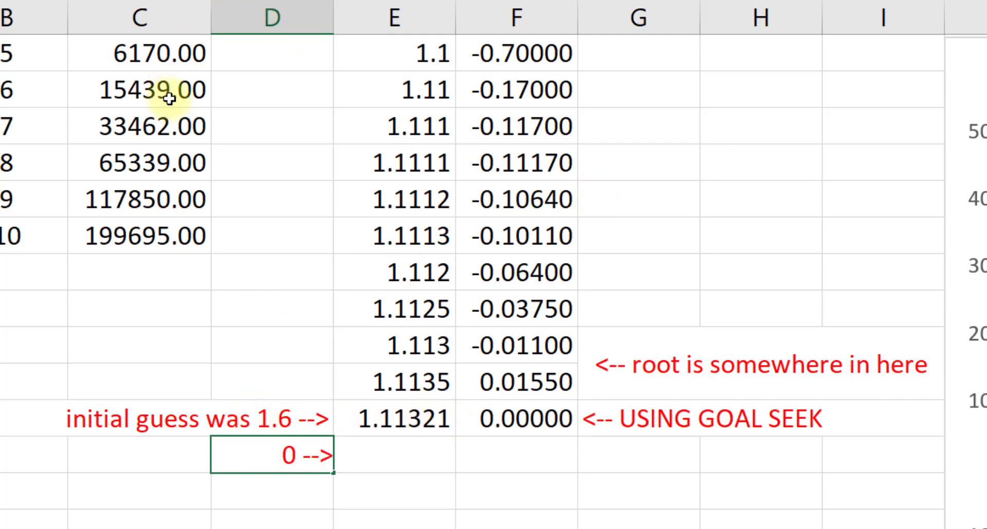
type(".5")
key("Return")
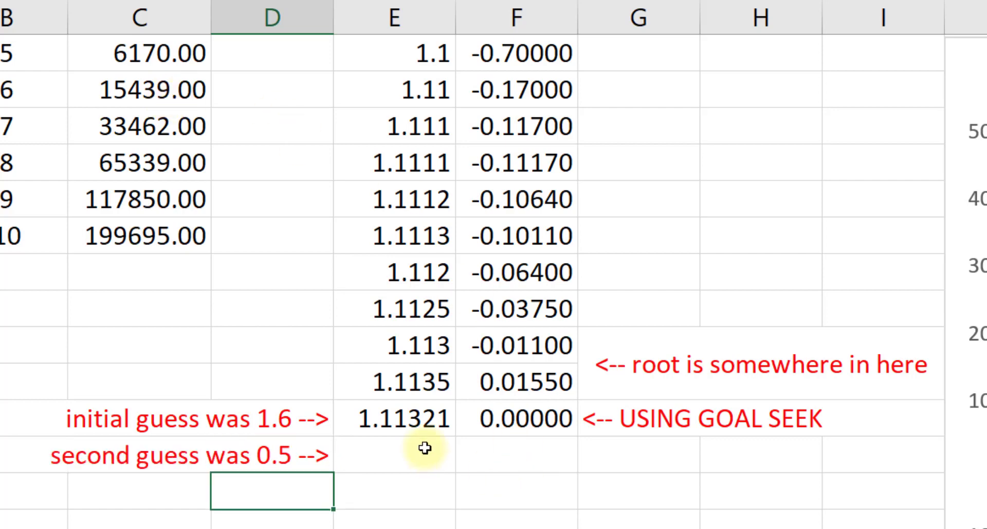
Step: Enter 0.5 as the trial x in E31 with the interpolation formula beside it in F31, and widen column F to fit
left_click(421, 466)
type("0.5")
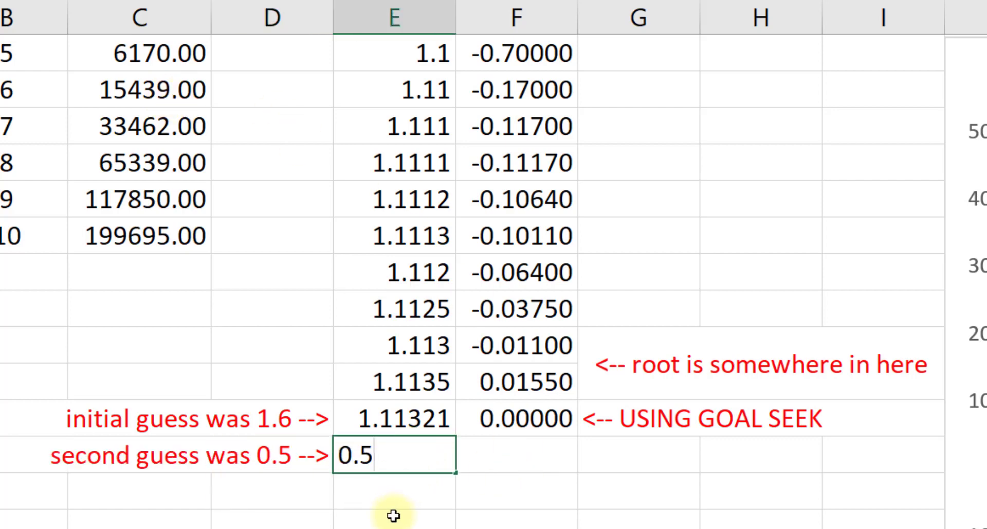
key("Tab")
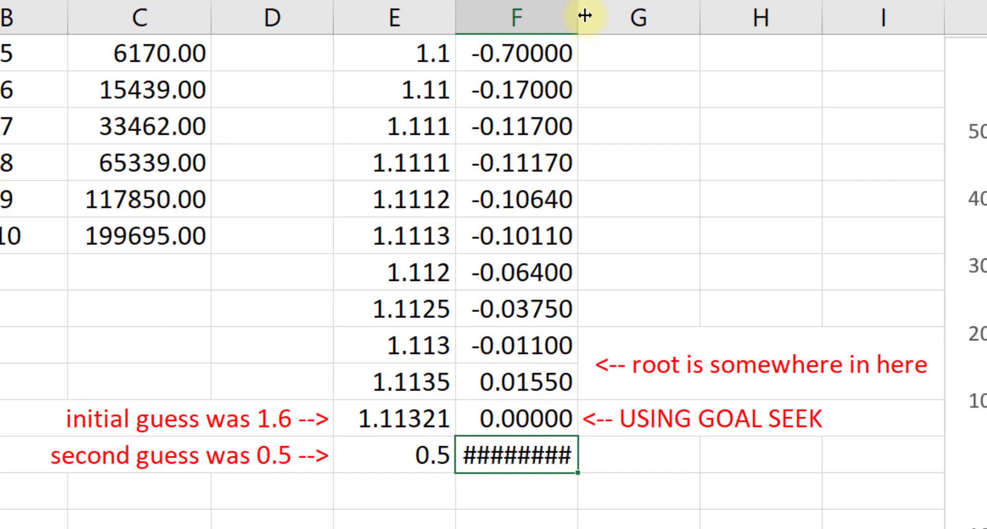
mouse_move(581, 13)
left_mouse_down()
mouse_move(643, 13)
mouse_move(595, 10)
left_mouse_up()
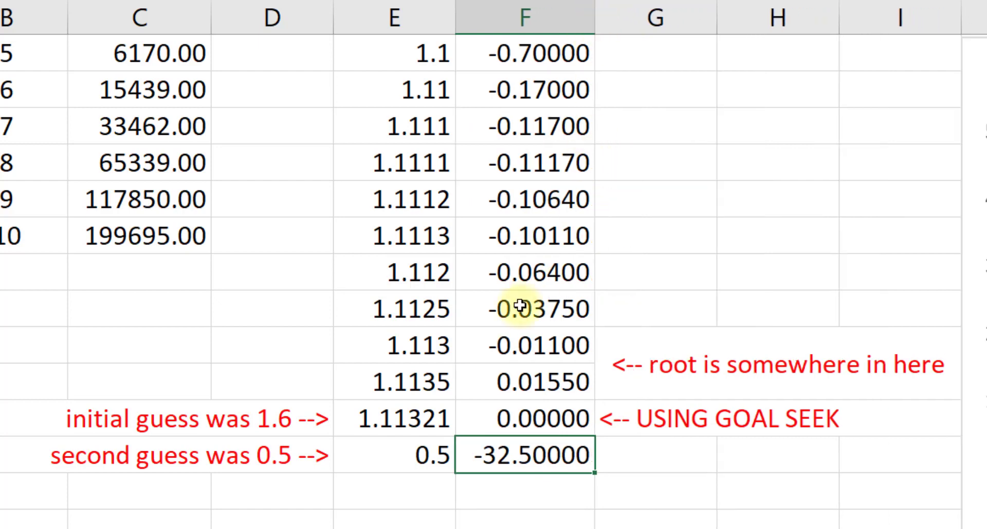
Step: Copy the "<-- USING GOAL SEEK" note from G30 into G31 below it
left_click(646, 419)
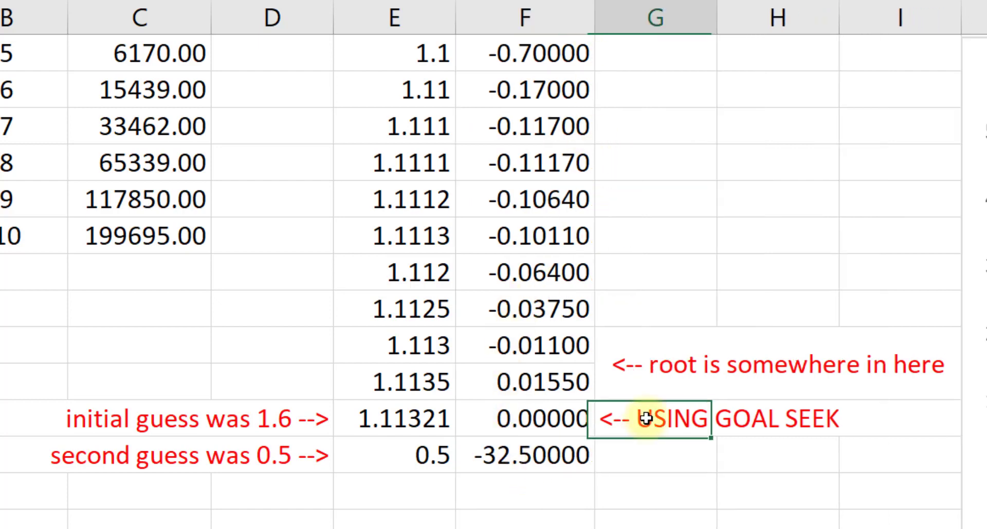
key("ctrl+c")
left_click(628, 460)
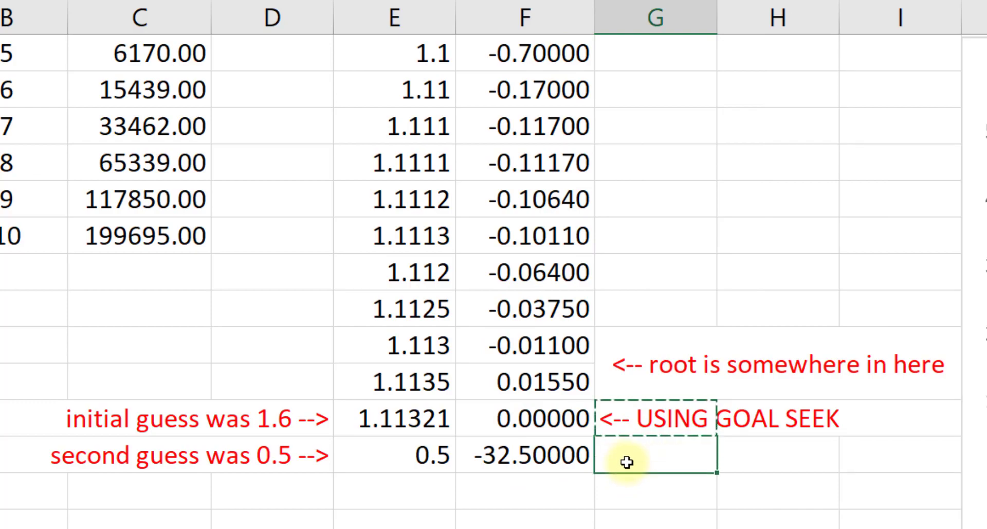
key("ctrl+v")
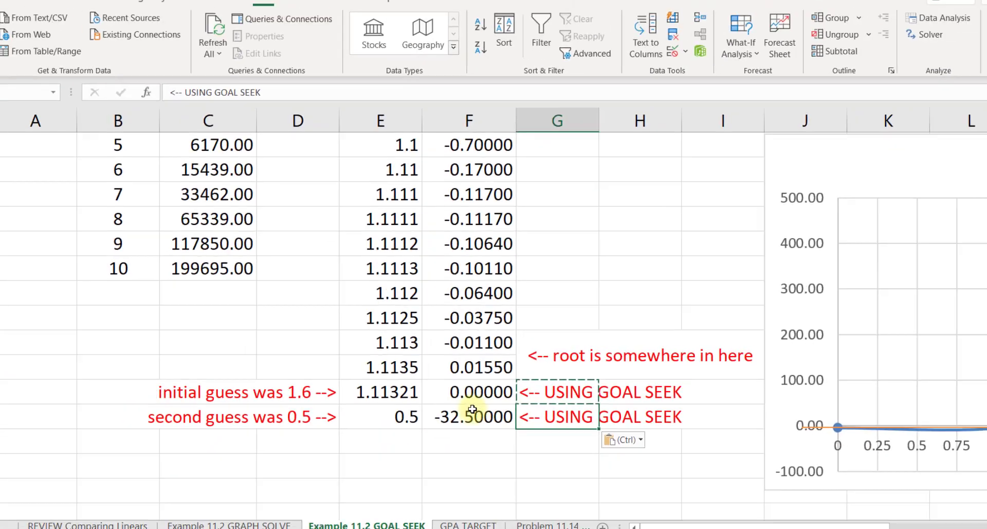
Step: Run Goal Seek on cell F31 with a target value of 0 by changing cell E31, and keep the solution
left_click(472, 412)
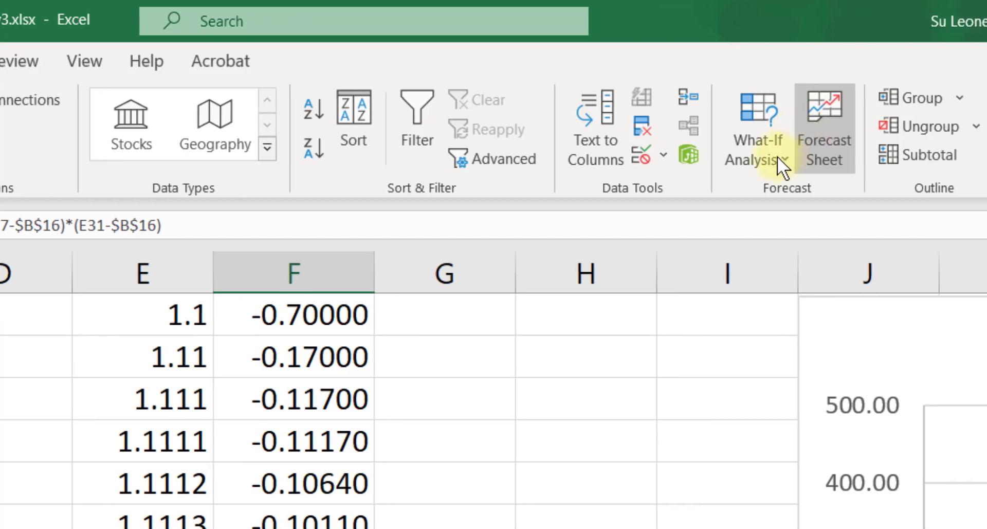
left_click(782, 164)
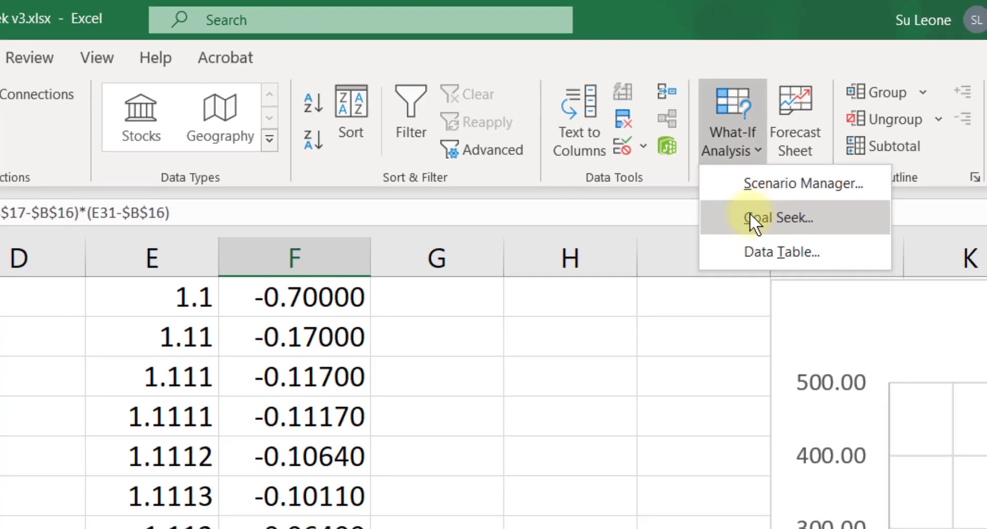
left_click(774, 229)
left_click(553, 344)
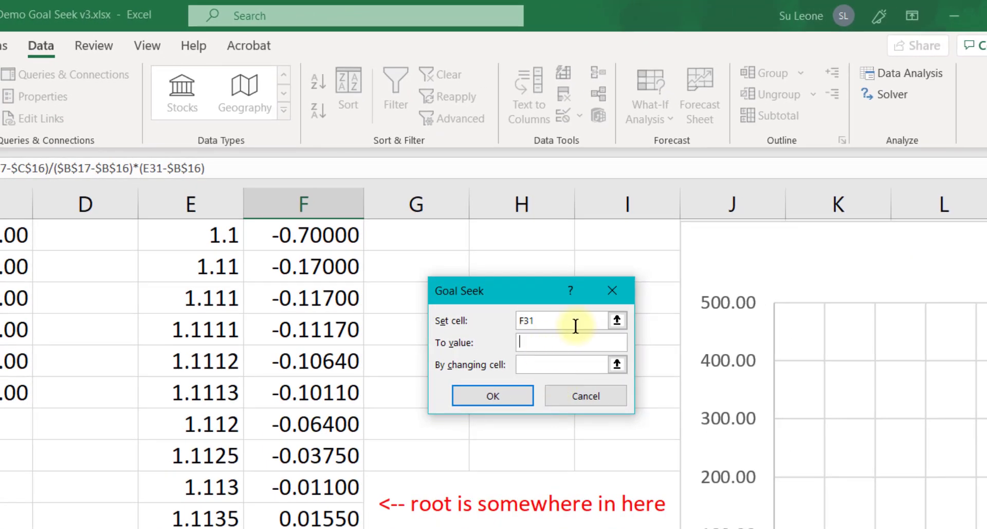
type("0")
left_click(593, 314)
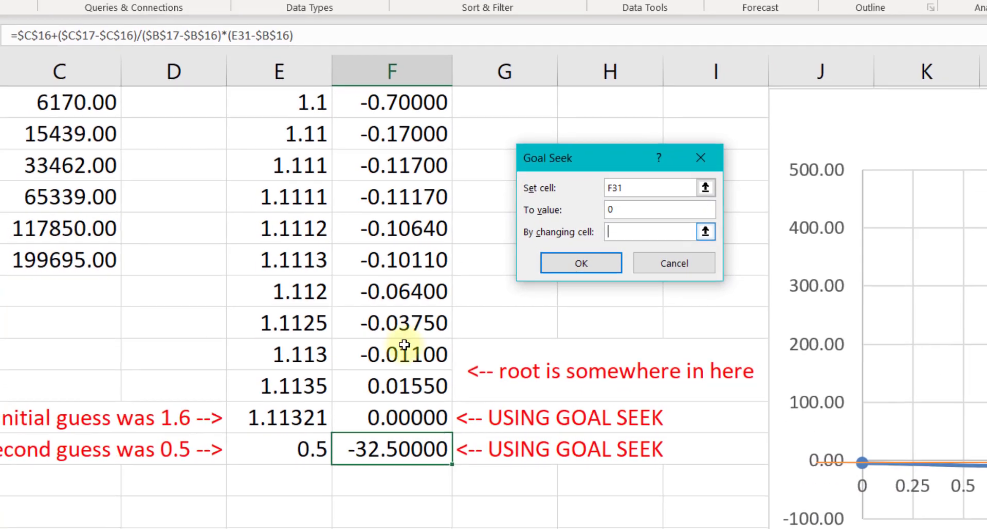
left_click(224, 527)
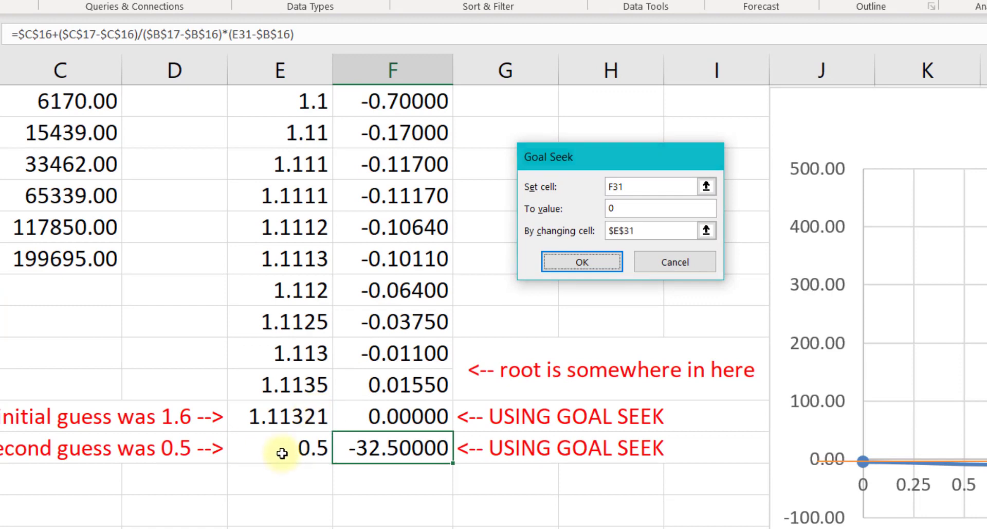
key("Return")
left_click(656, 260)
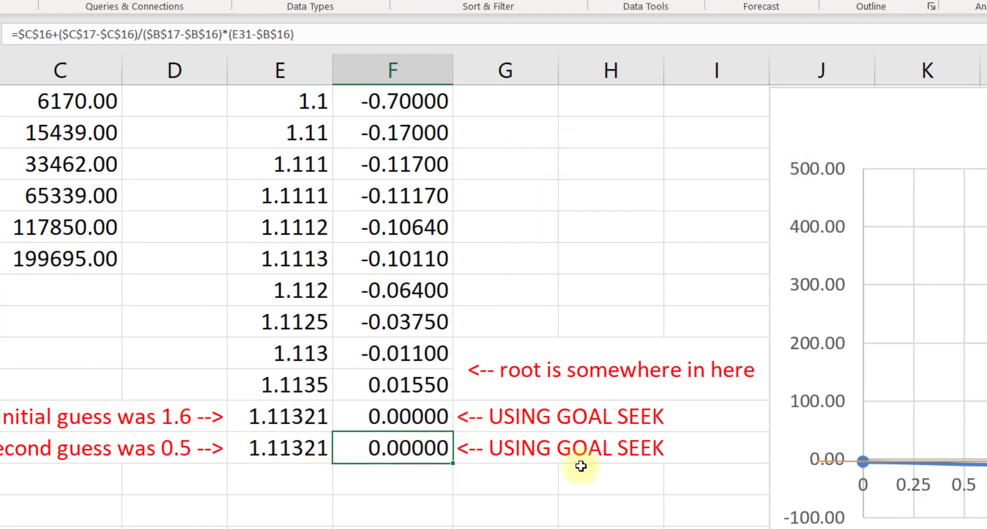
Step: Compare the two Goal Seek roots in E30:E31, and save the workbook
left_click_drag(298, 419, 293, 440)
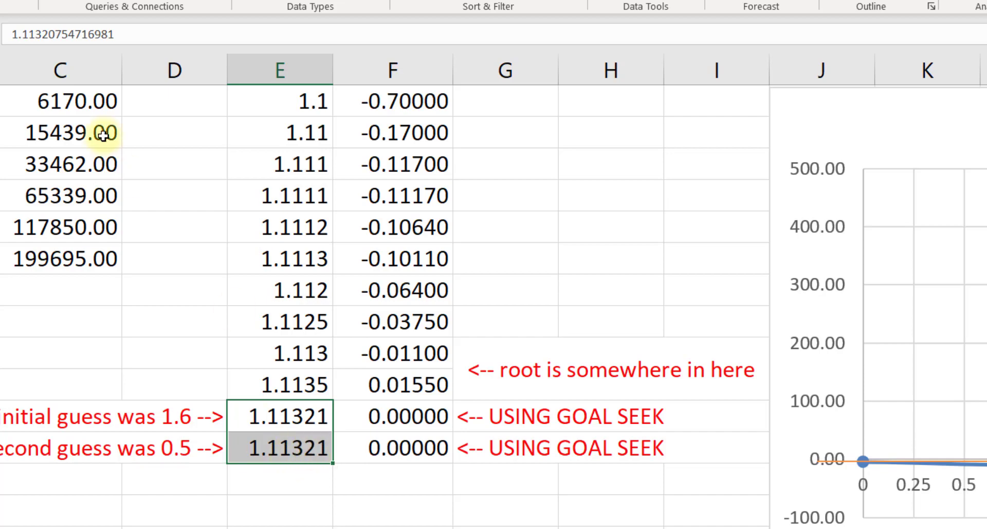
left_click(314, 510)
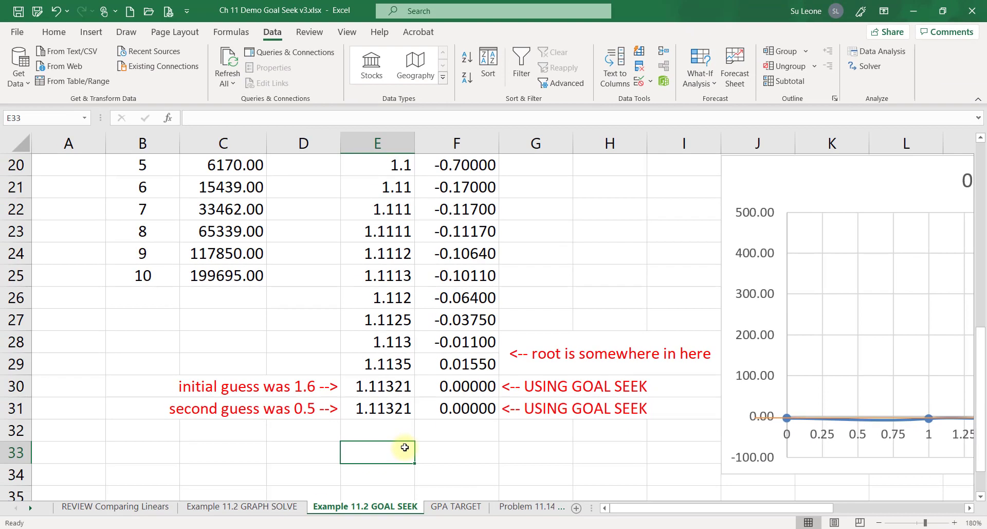
key("ctrl+s")
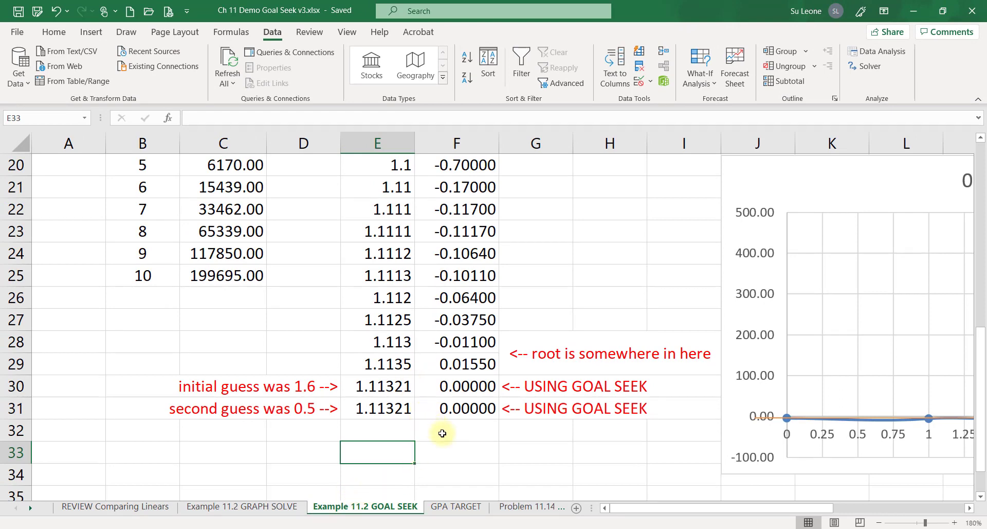
Step: Open the GPA TARGET sheet and read its Problem 1 instructions and procedure notes
left_click(447, 511)
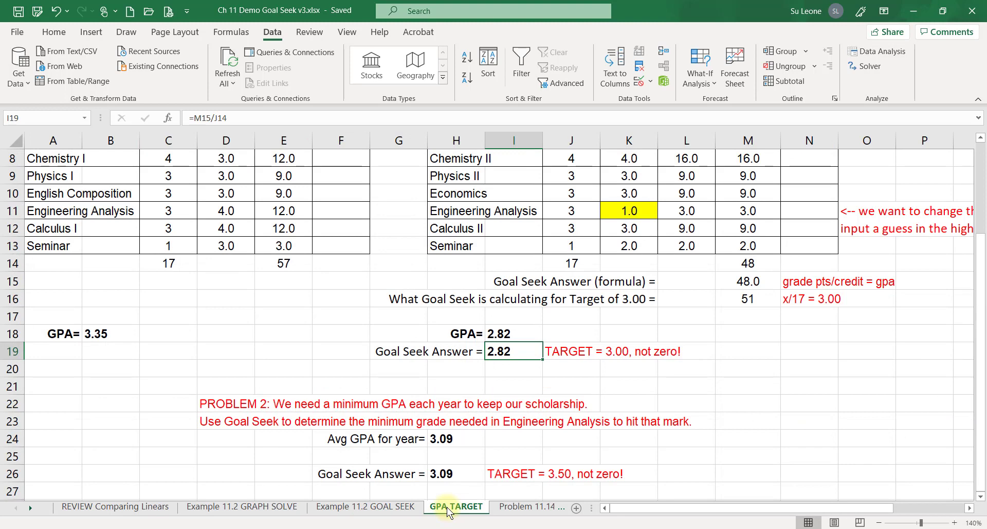
scroll(663, 380, "up", 3)
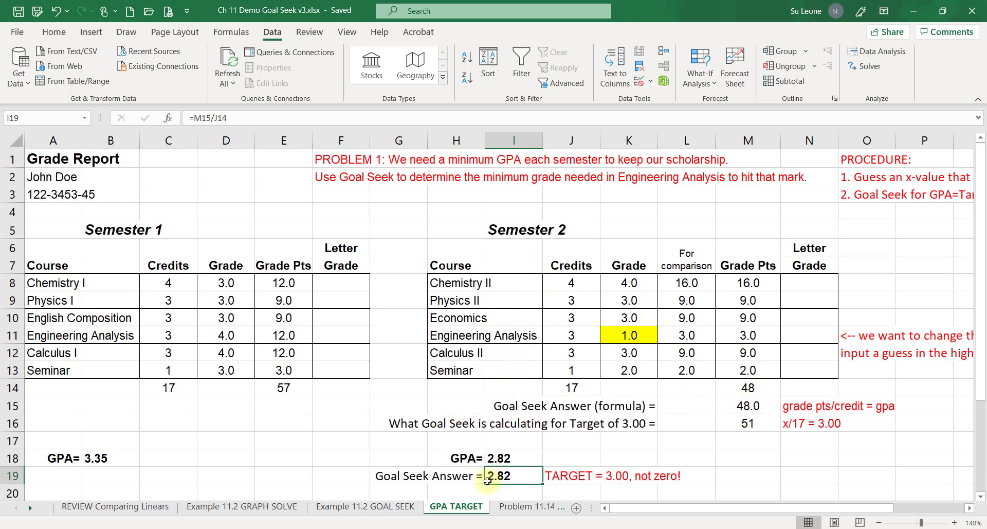
left_click_drag(670, 508, 740, 506)
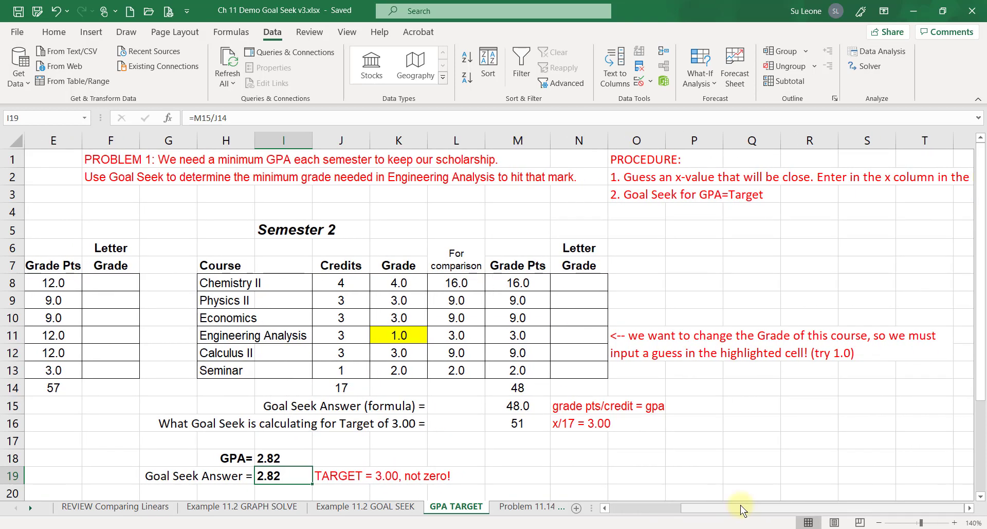
Step: Examine the formulas behind the Semester 2 GPA in I18, the grade point sum in M15 and the Goal Seek answer in I19
double_click(284, 457)
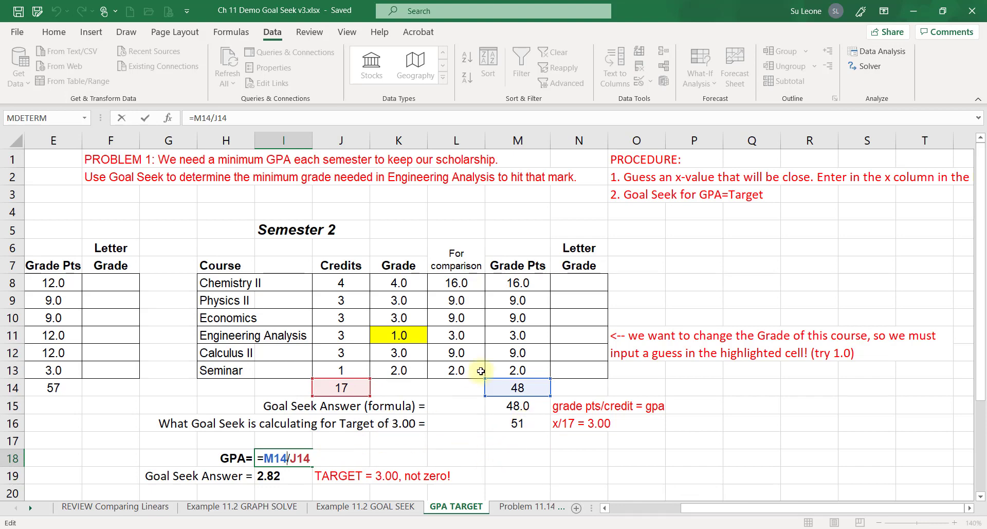
key("Escape")
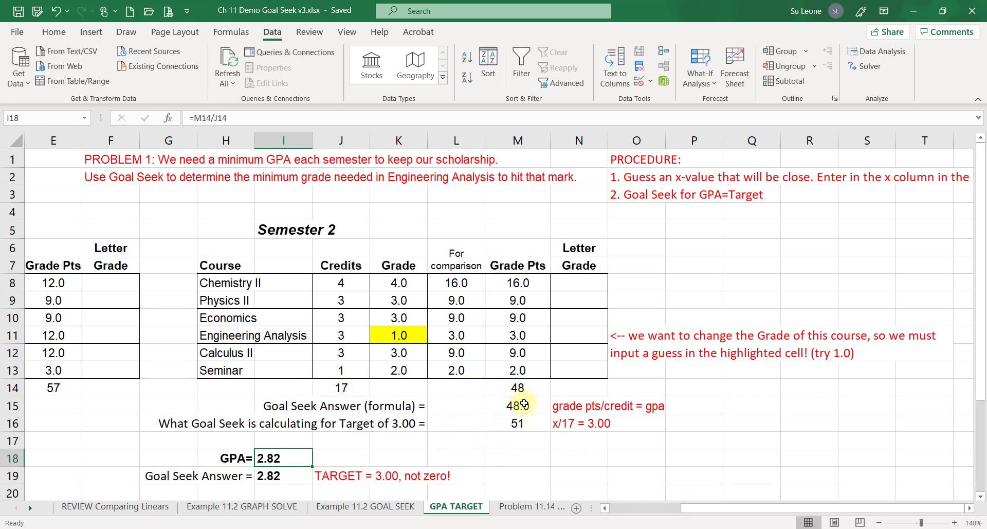
double_click(524, 403)
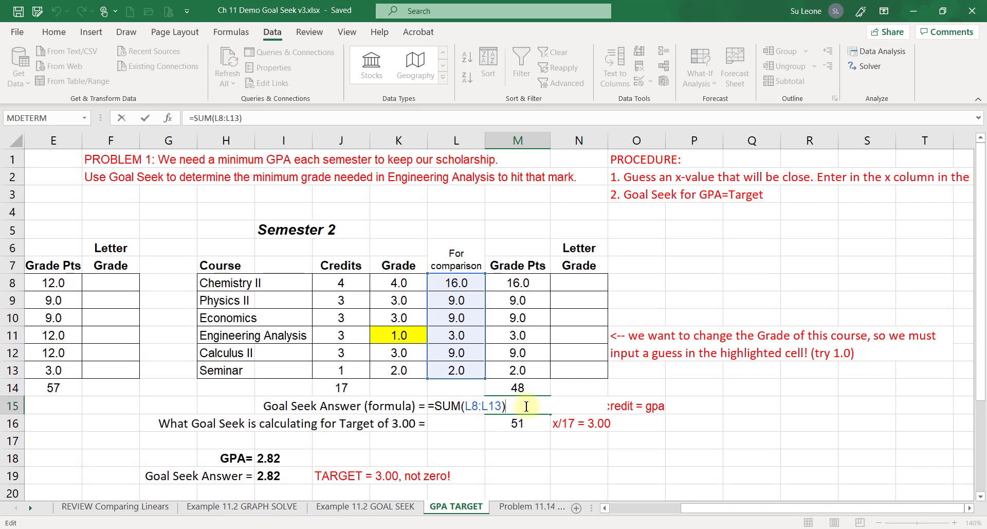
key("Escape")
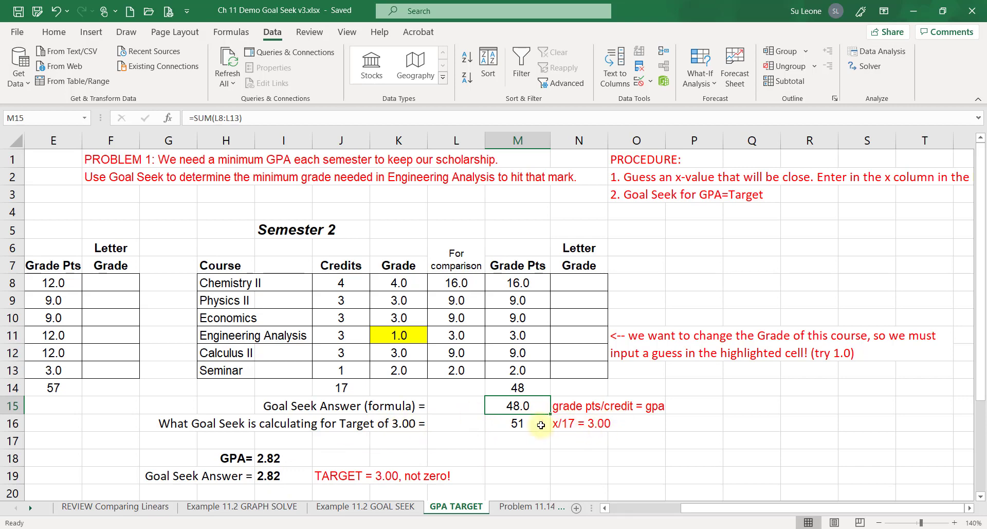
left_click(517, 422)
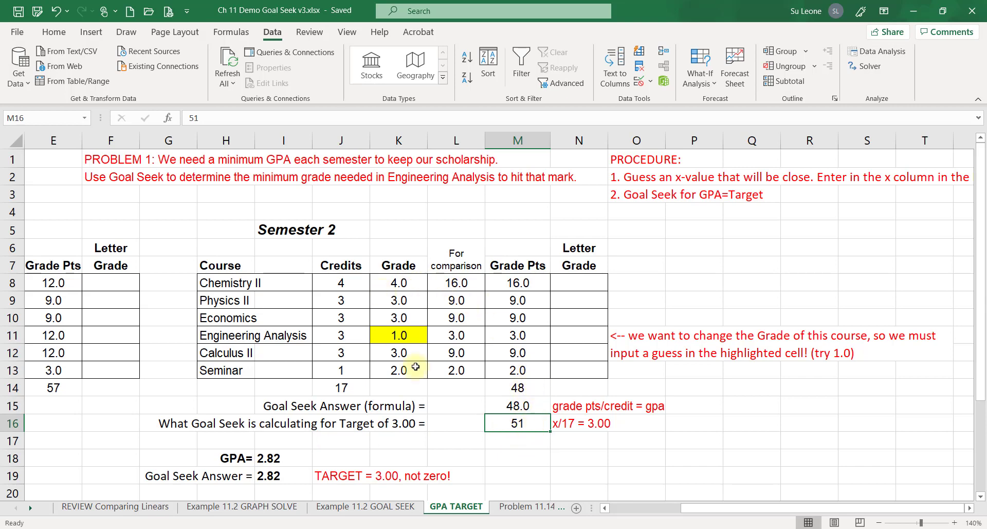
left_click_drag(399, 283, 444, 371)
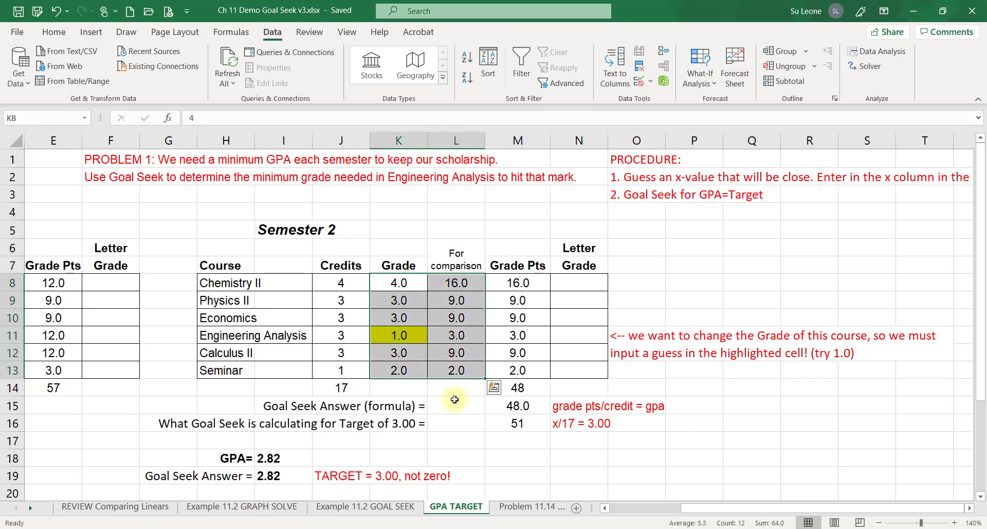
left_click(515, 430)
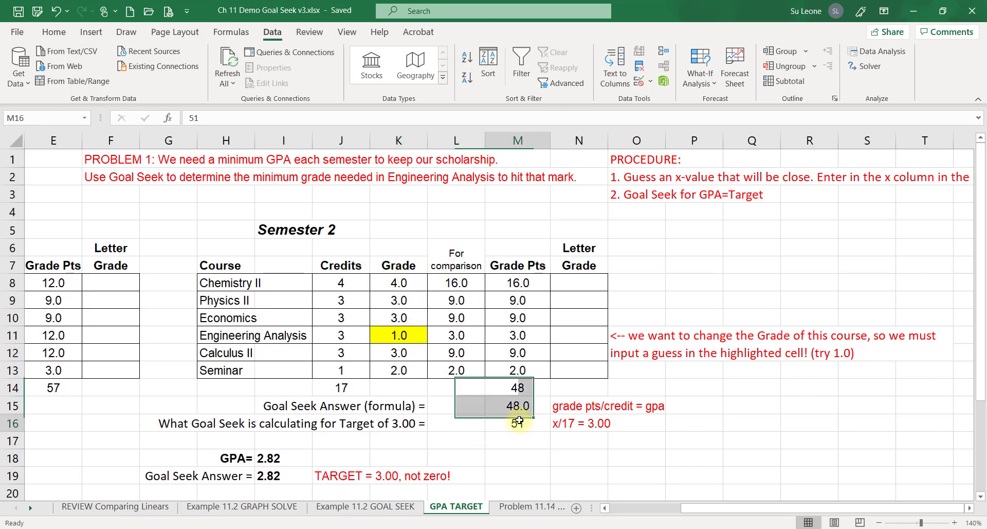
double_click(521, 406)
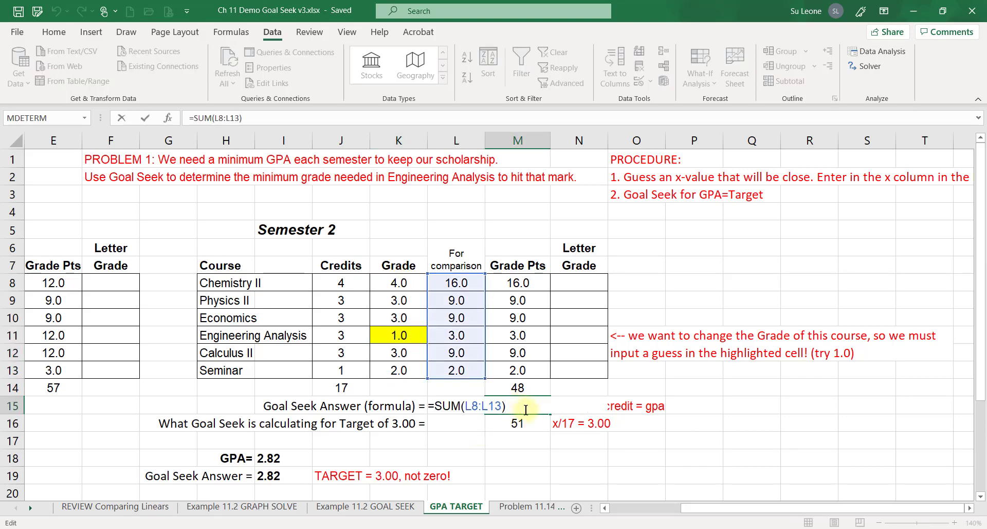
key("Escape")
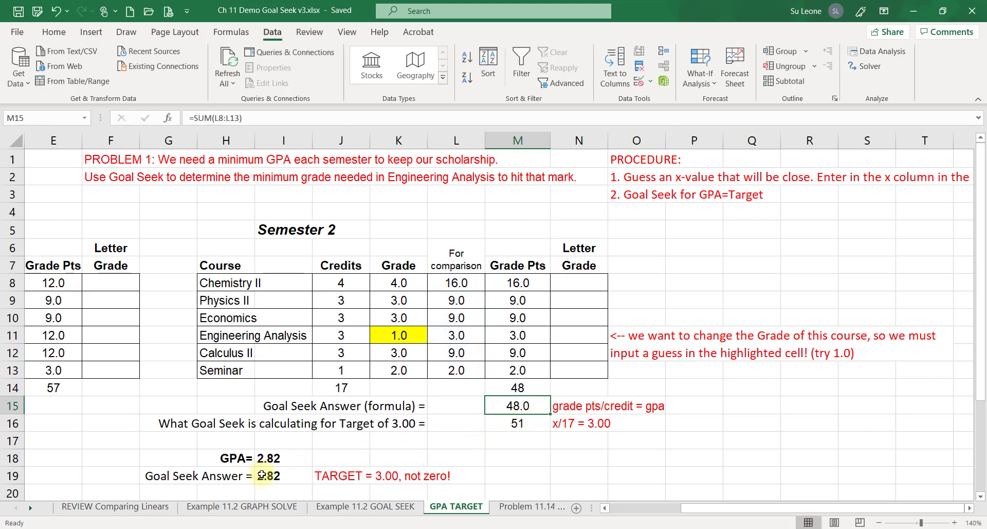
left_click(261, 475)
double_click(261, 476)
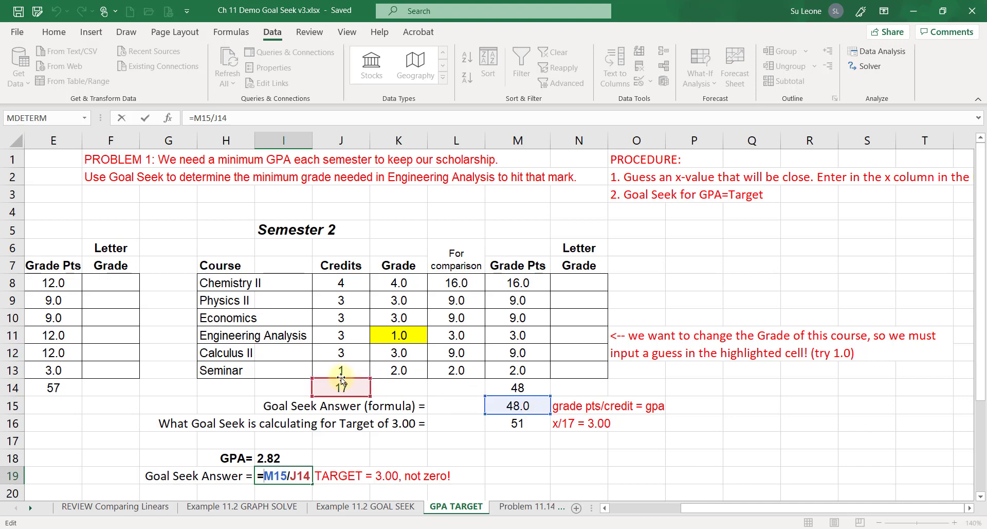
key("Escape")
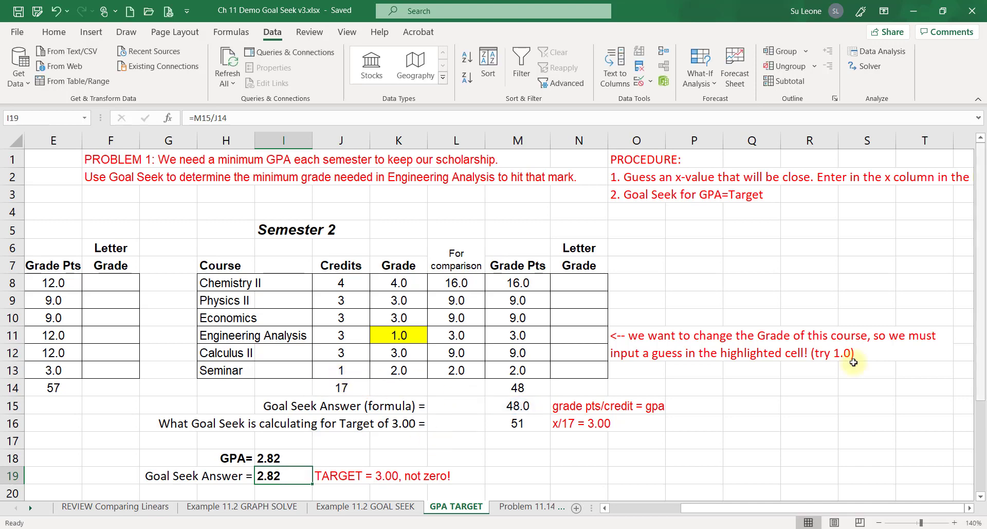
Step: Try a grade of 3 for Engineering Analysis in K11 of the Semester 2 table
left_click(389, 339)
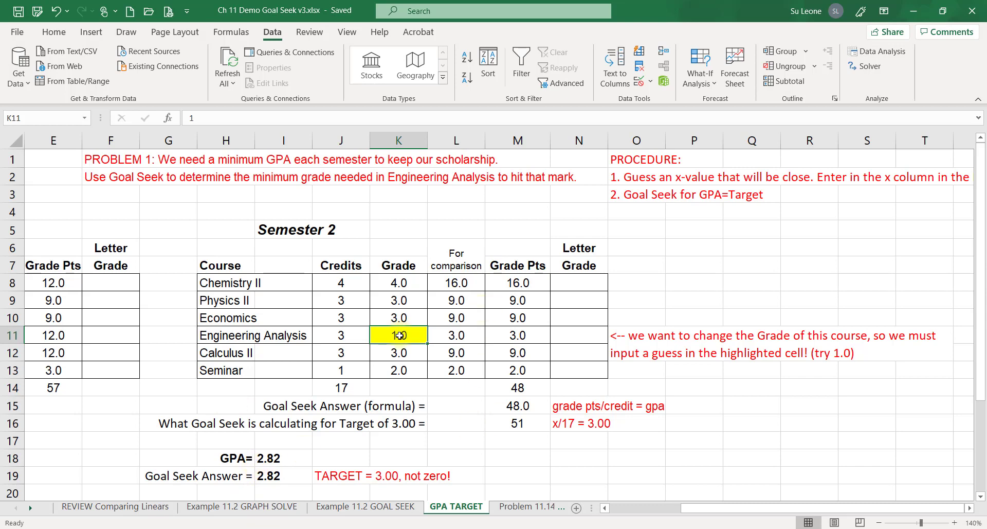
type("3")
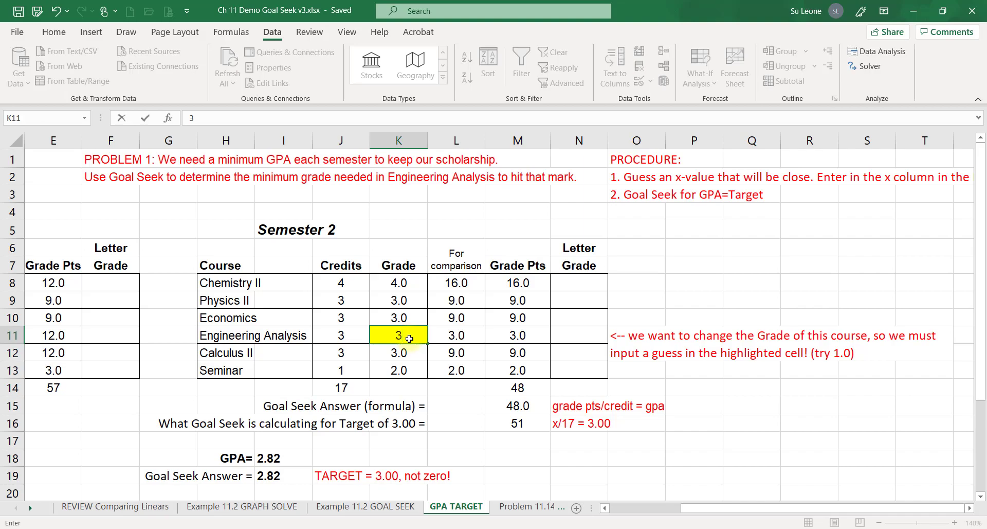
key("Return")
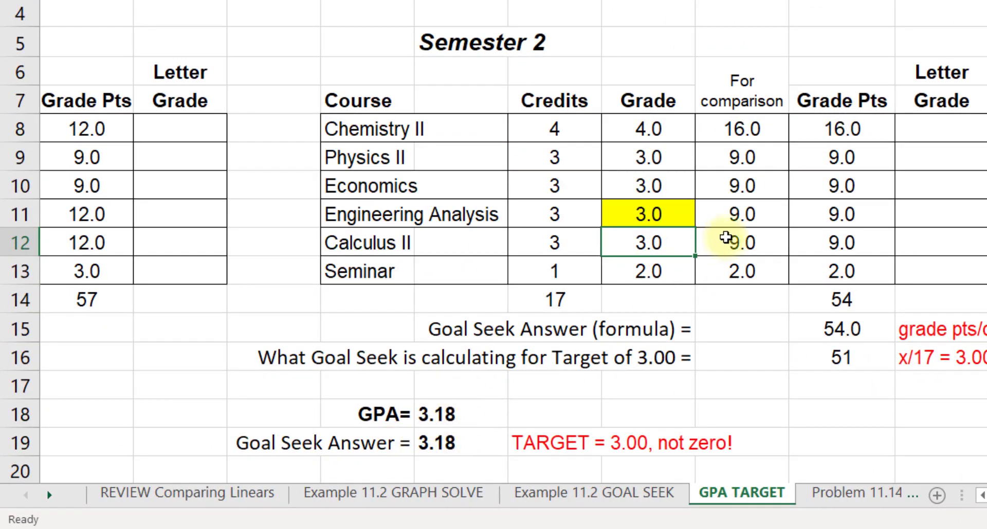
Step: Check the Seminar credits in J13, and set the Engineering Analysis grade in K11 back to 1
left_click(655, 211)
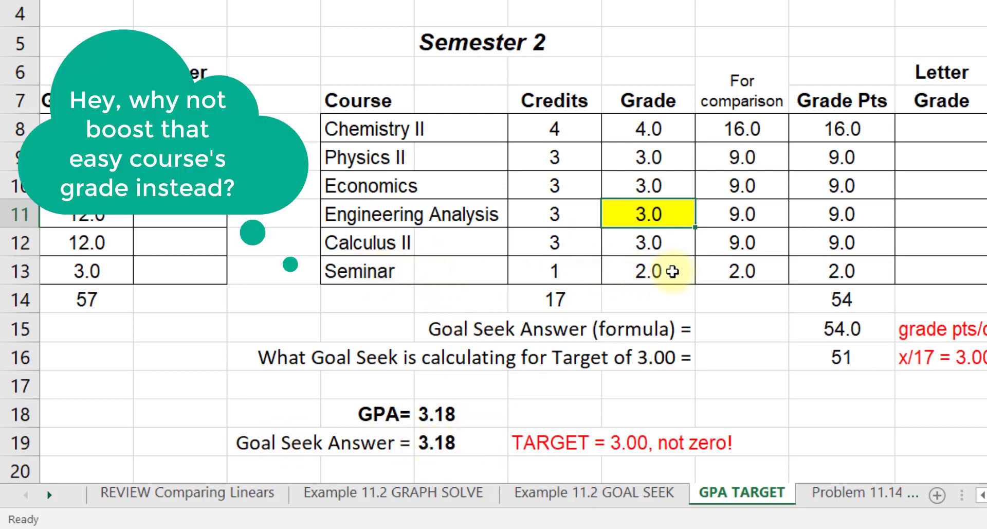
left_click(577, 272)
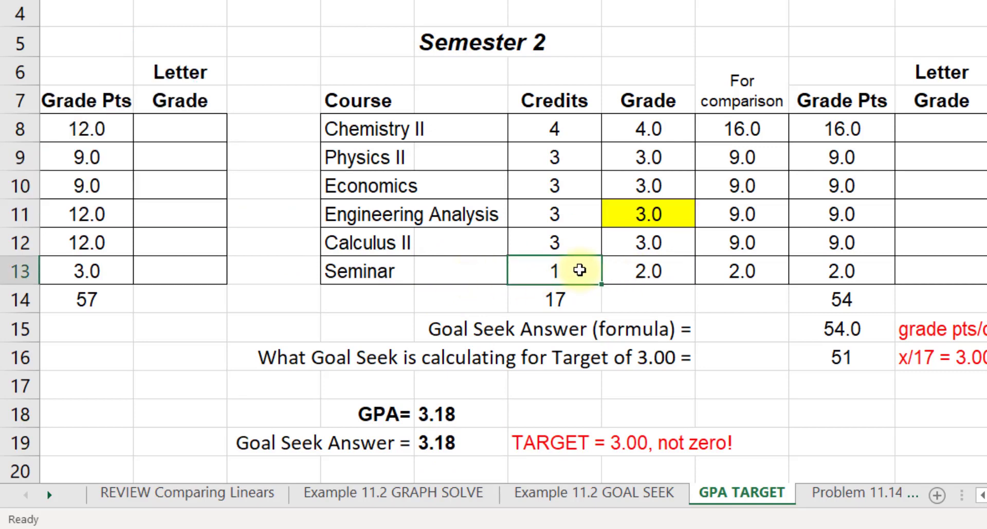
left_click(656, 220)
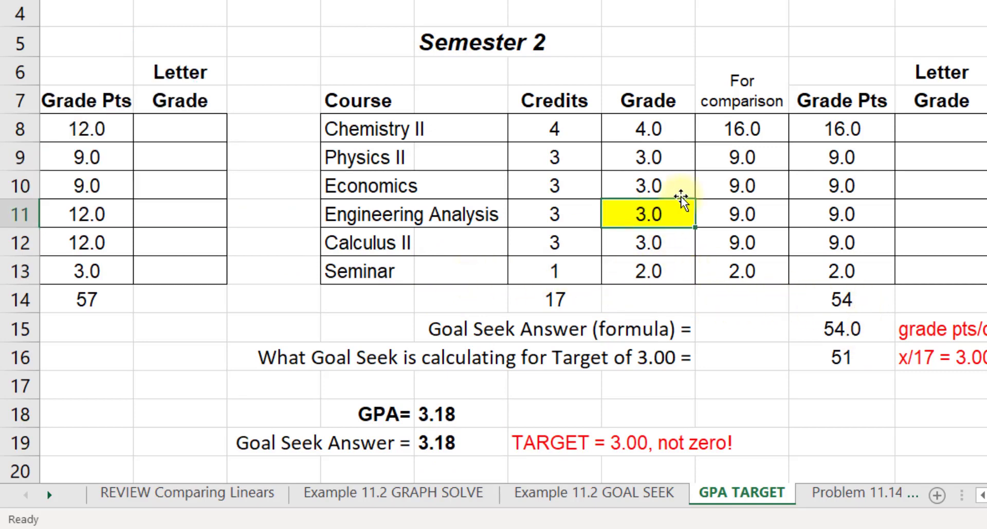
type("1")
key("Return")
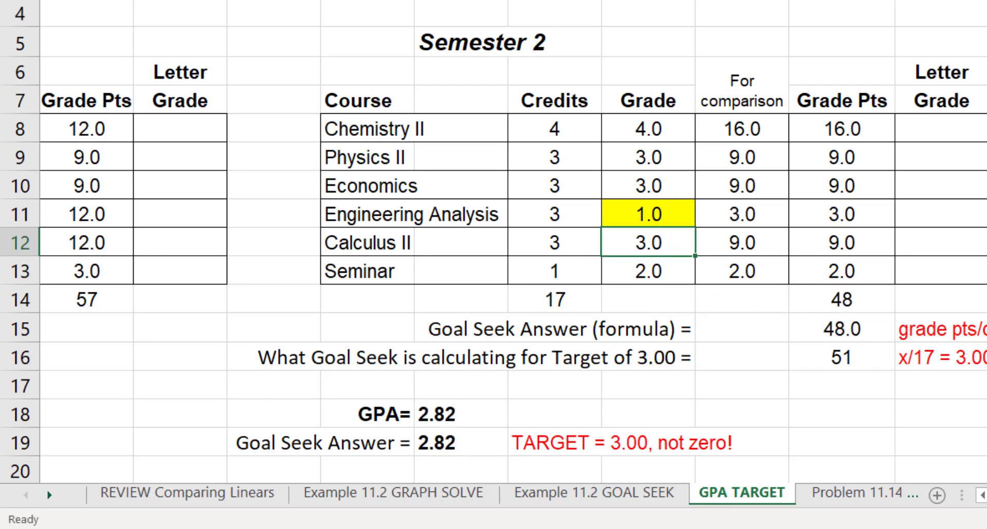
Step: Set the Semester 2 Seminar grade in K13 to 3
key("Down")
type("3")
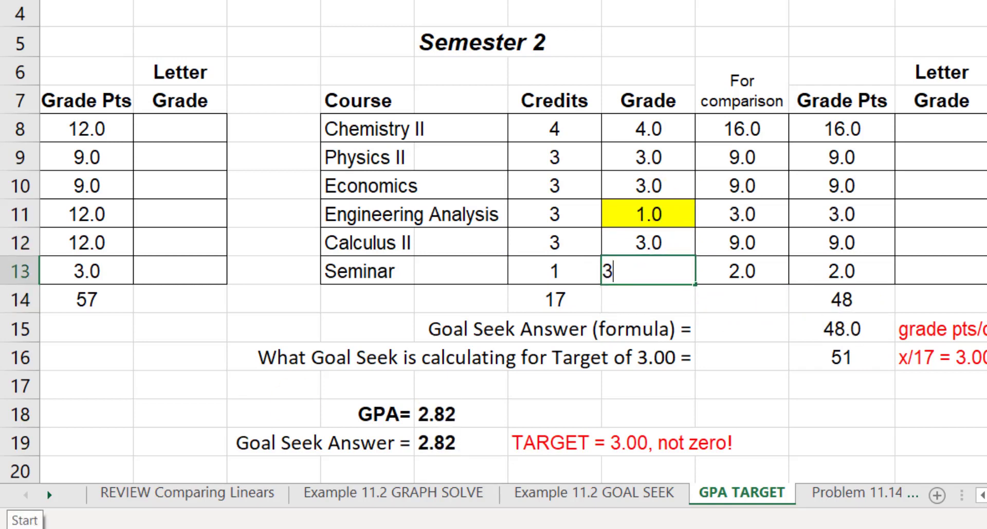
key("Return")
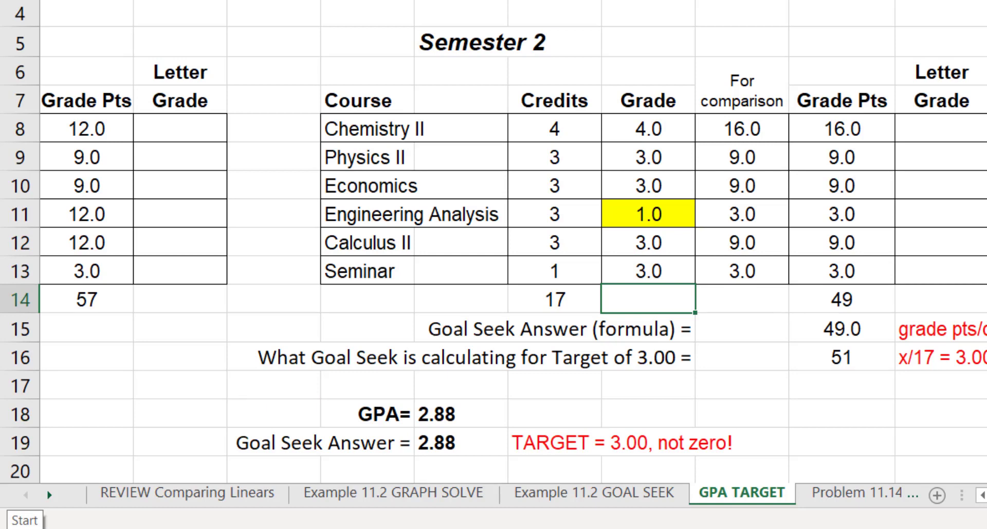
Step: Try a grade of 4 for Seminar in K13 of the Semester 2 table
key("Up")
type("4")
key("Return")
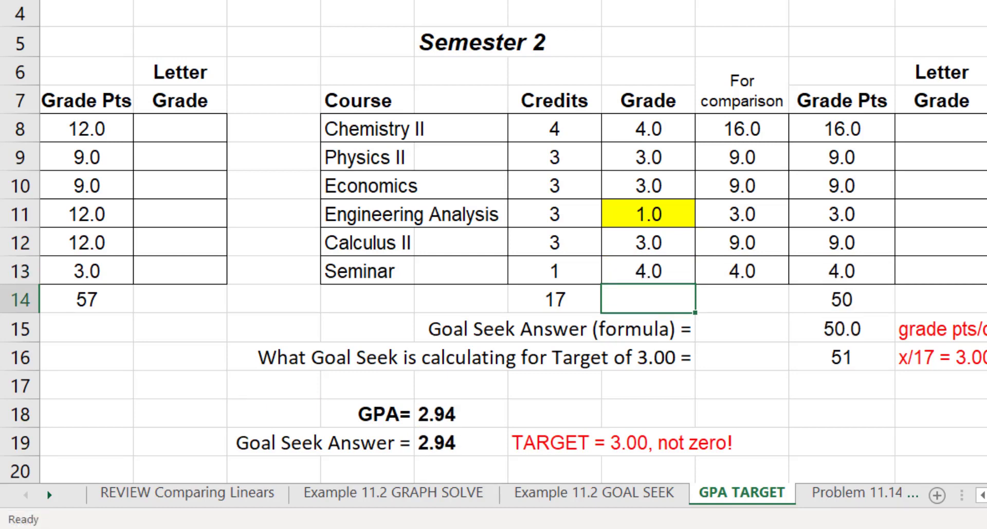
Step: Set the Semester 2 Seminar grade in K13 to 2
key("Up")
type("2")
key("Return")
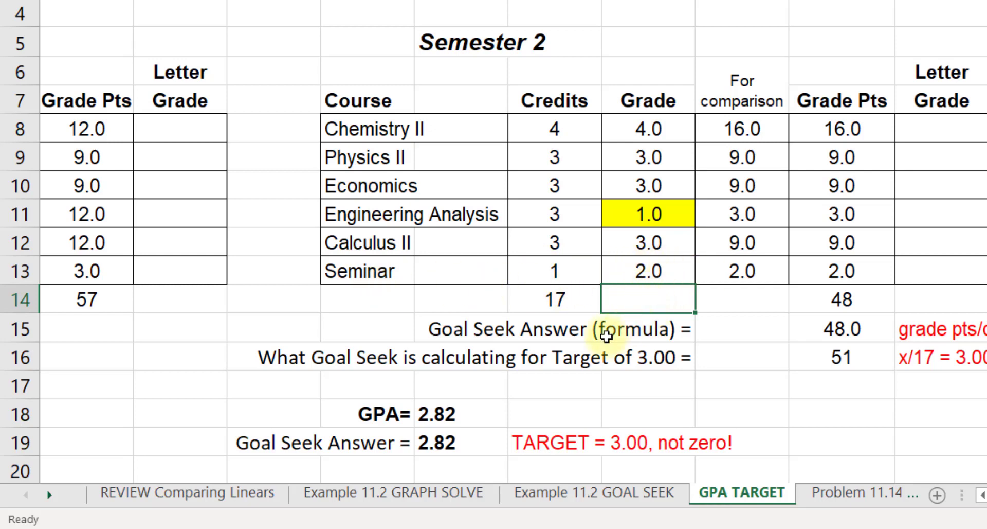
Step: Use Goal Seek to bring the Goal Seek answer in I19 to 3 by changing the Engineering Analysis grade in K11, and keep the solution
left_click(446, 441)
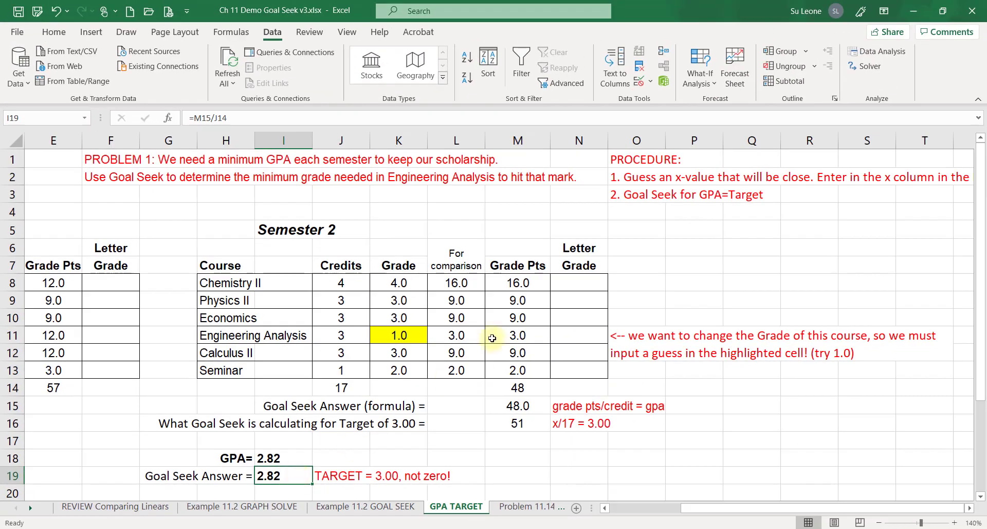
left_click(701, 77)
left_click(708, 125)
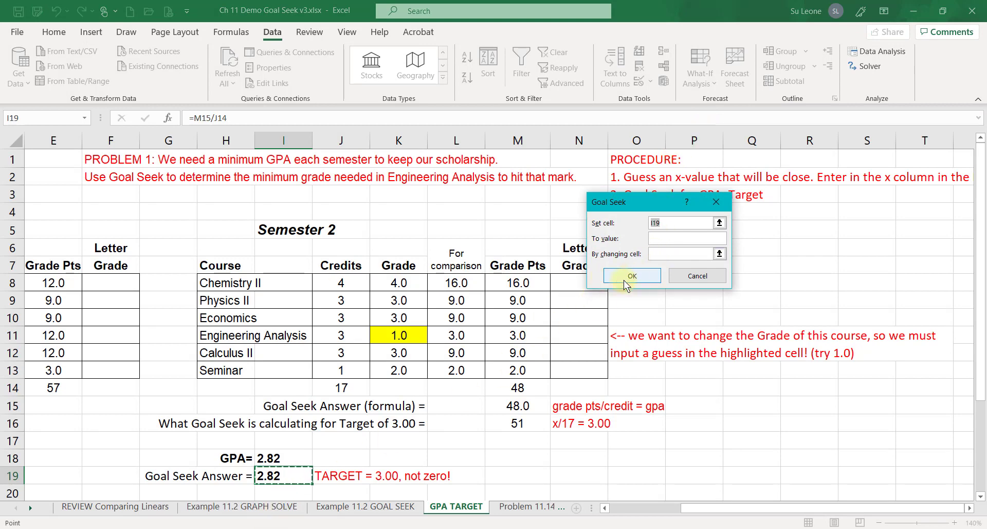
left_click(666, 238)
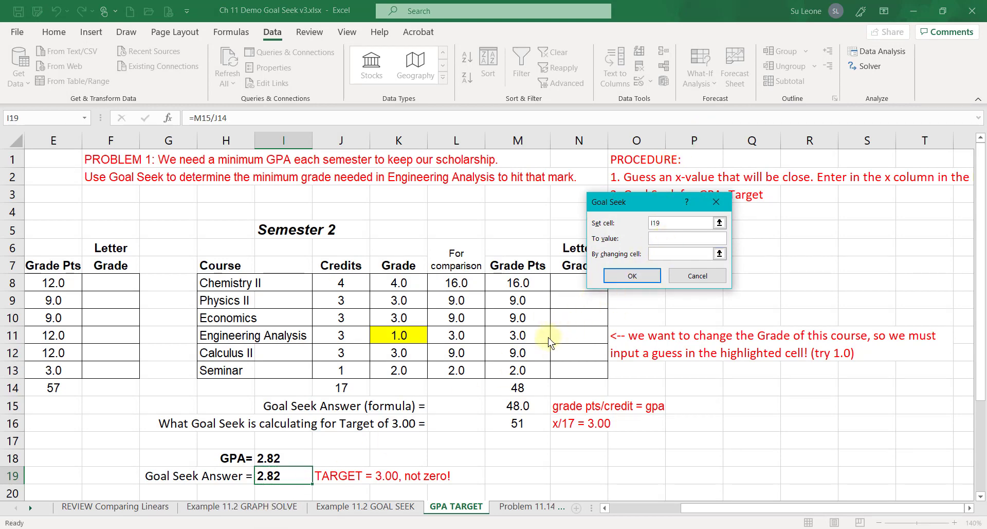
type("3")
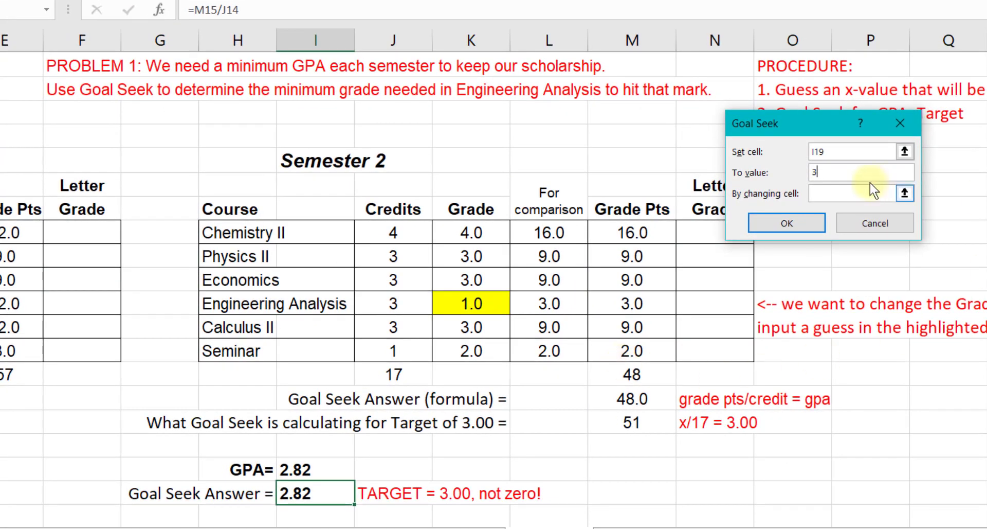
left_click(455, 304)
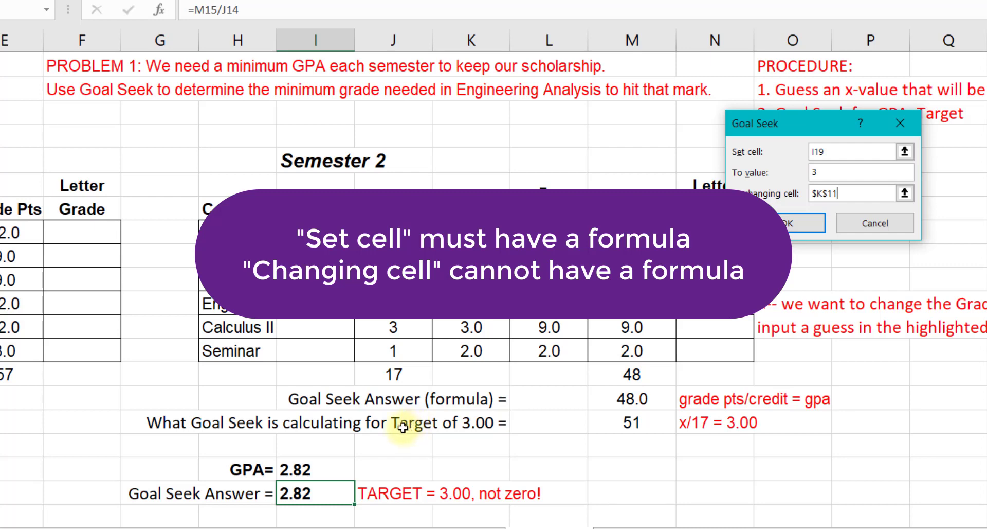
left_click(802, 223)
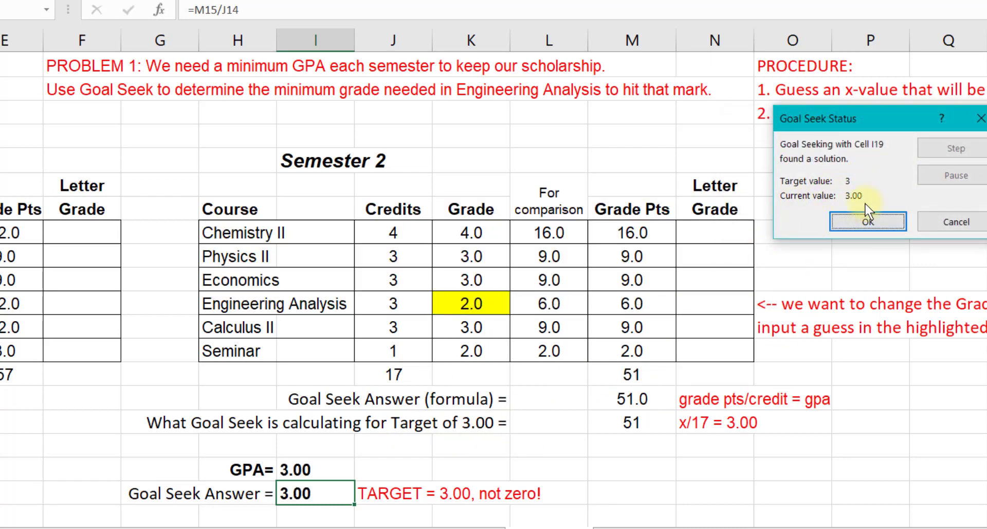
left_click(869, 222)
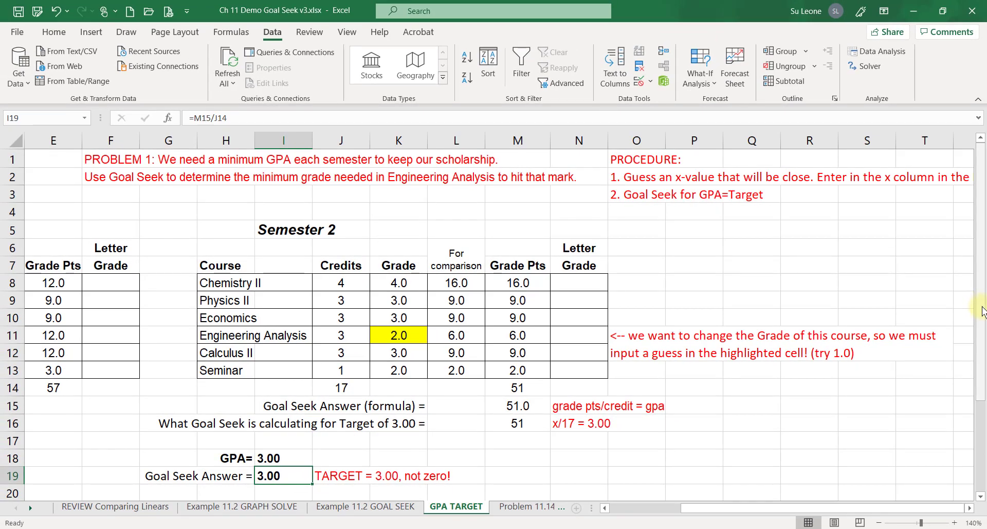
Step: Examine the formula behind the average GPA for the year in H24 under Problem 2, leaving it unedited
scroll(982, 311, "down", 2)
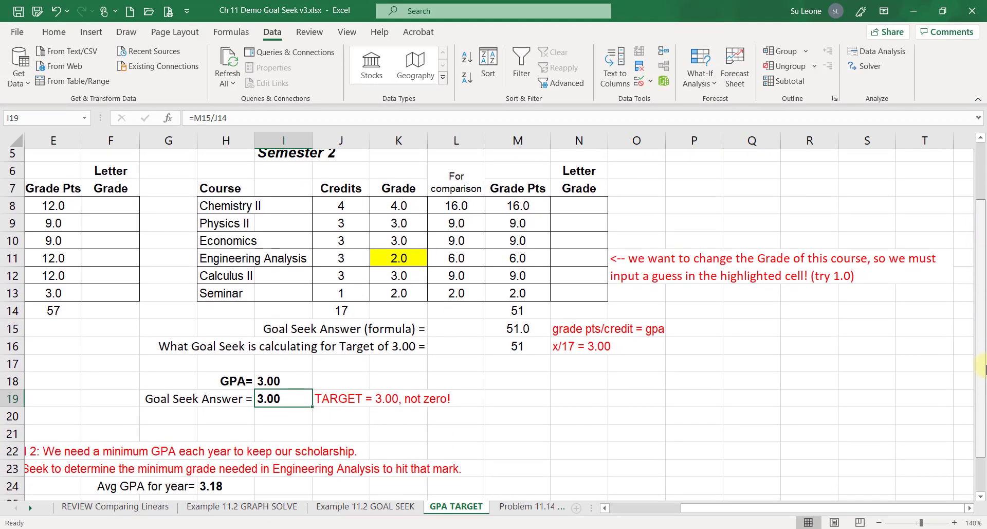
left_click_drag(754, 507, 649, 512)
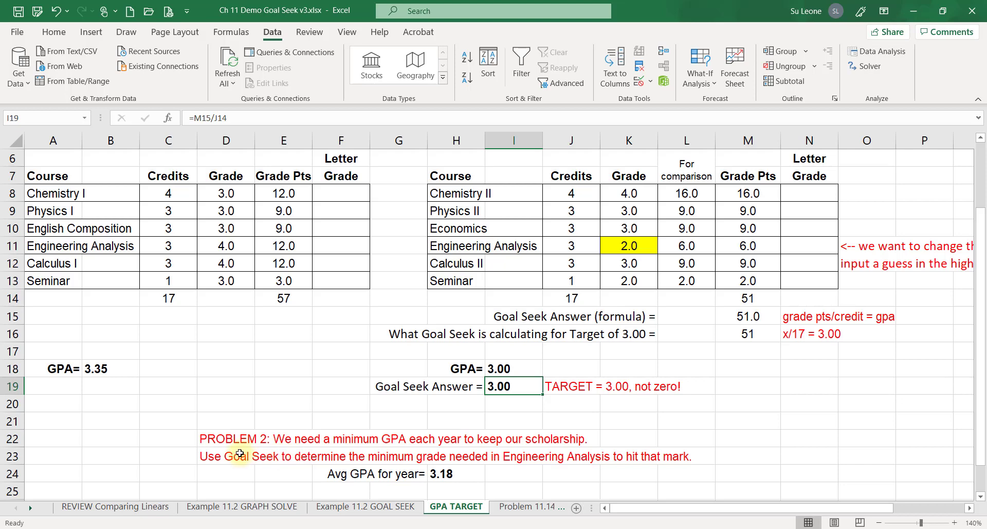
double_click(453, 474)
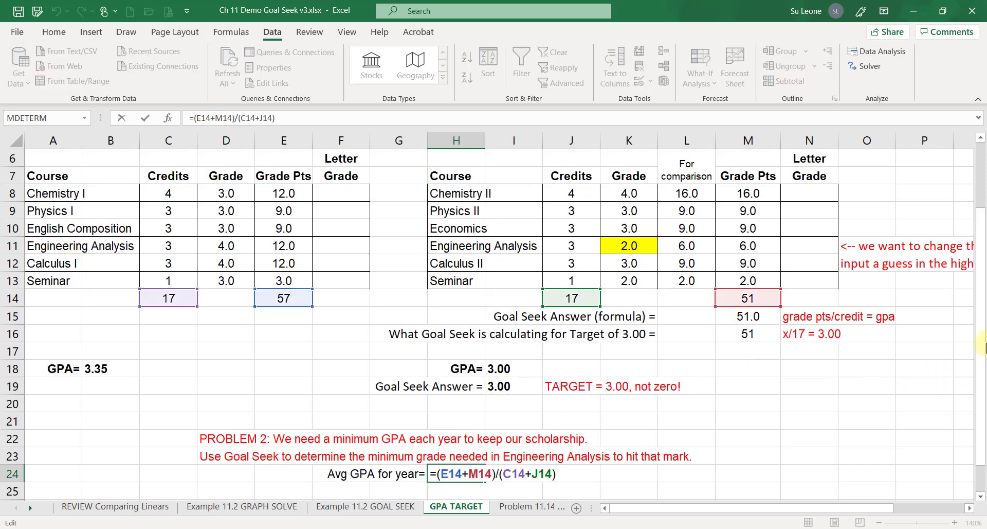
scroll(981, 356, "down", 1)
type("`")
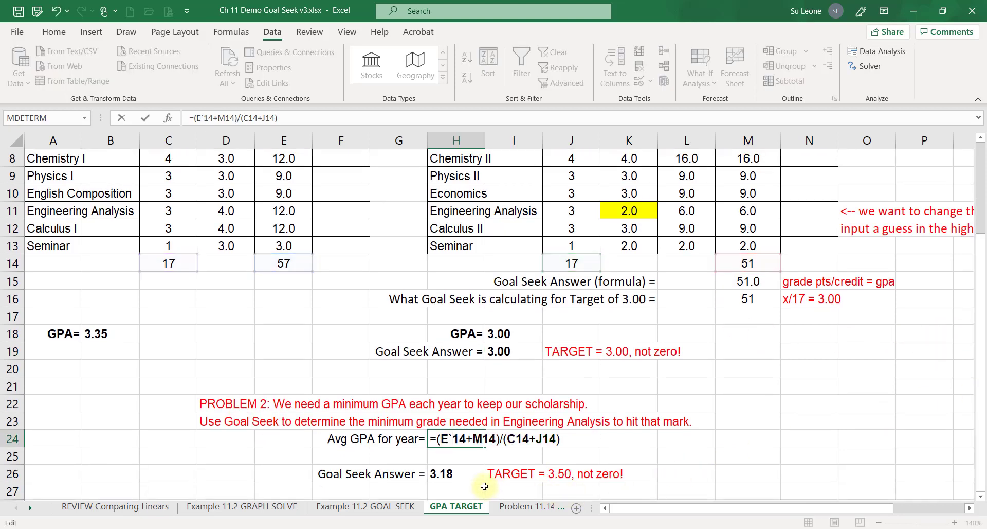
key("Escape")
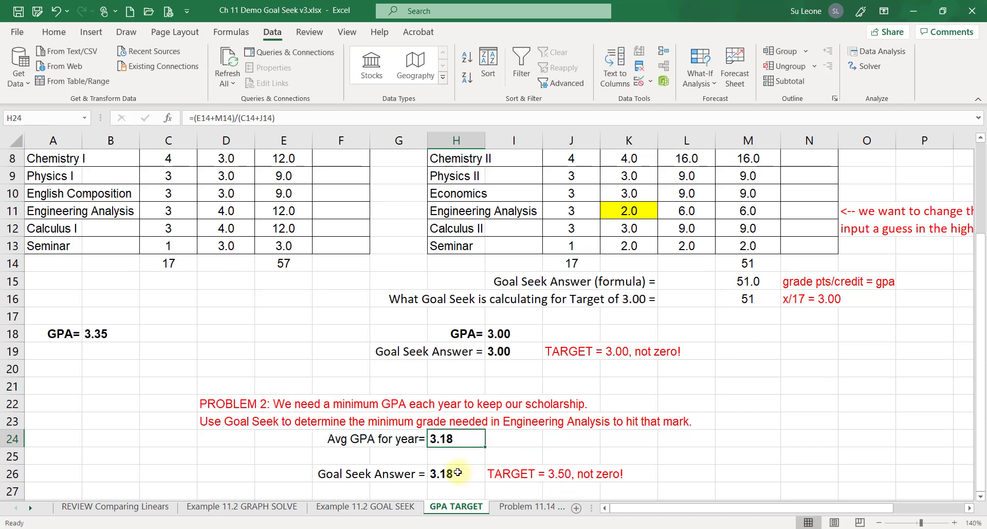
Step: Try pointing the Problem 2 Goal Seek answer formula in H26 to M15 instead of M14, and discard the edit
double_click(458, 472)
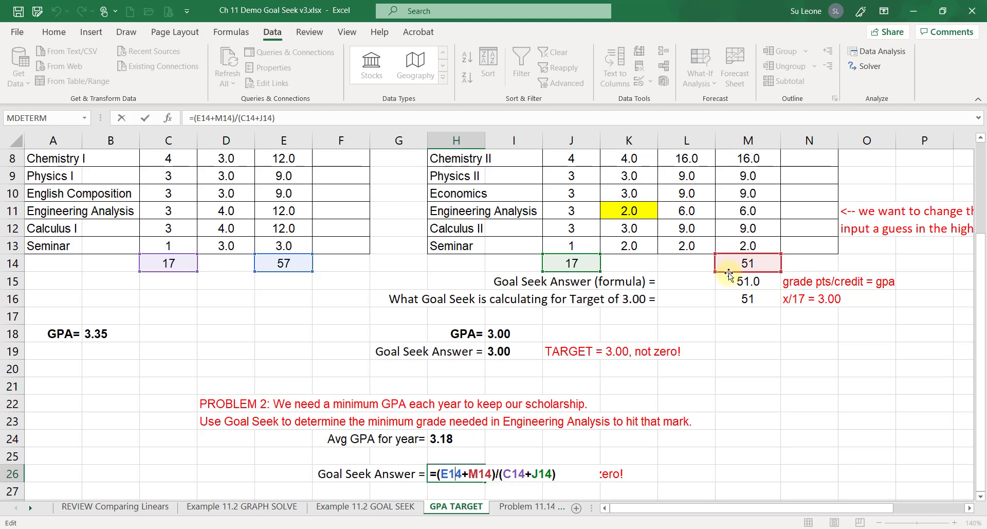
left_click_drag(729, 273, 729, 289)
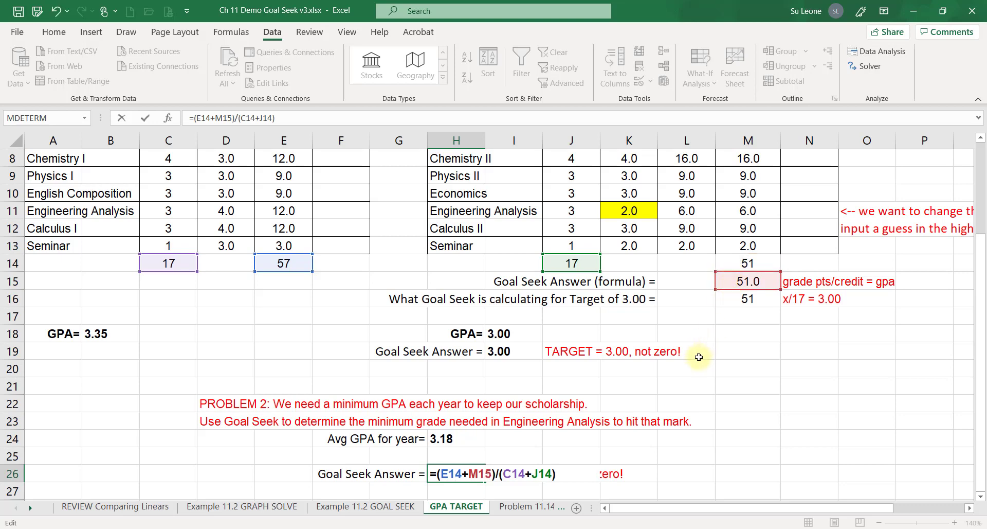
key("Escape")
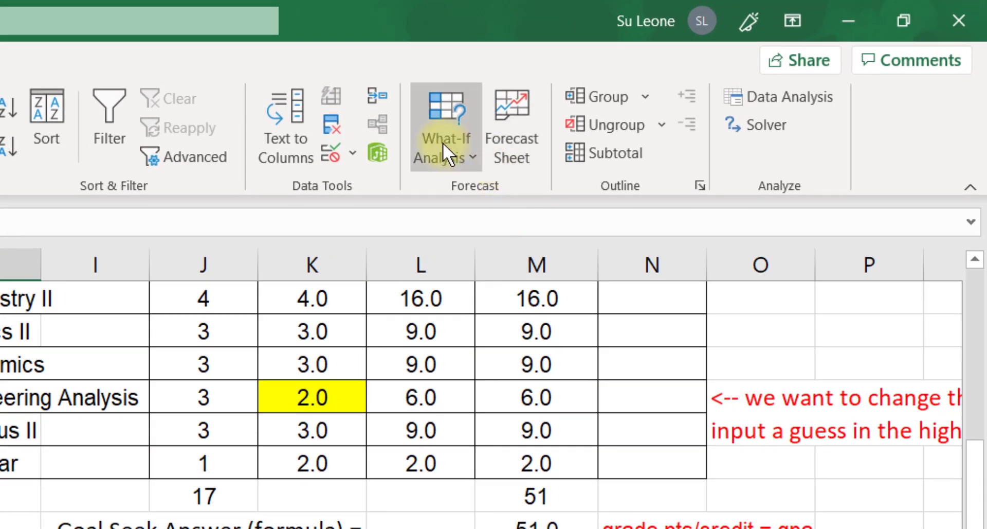
Step: Run Goal Seek on the yearly GPA in H26 with target 3.5, changing the Engineering Analysis grade in K11, and accept the solution
left_click(443, 143)
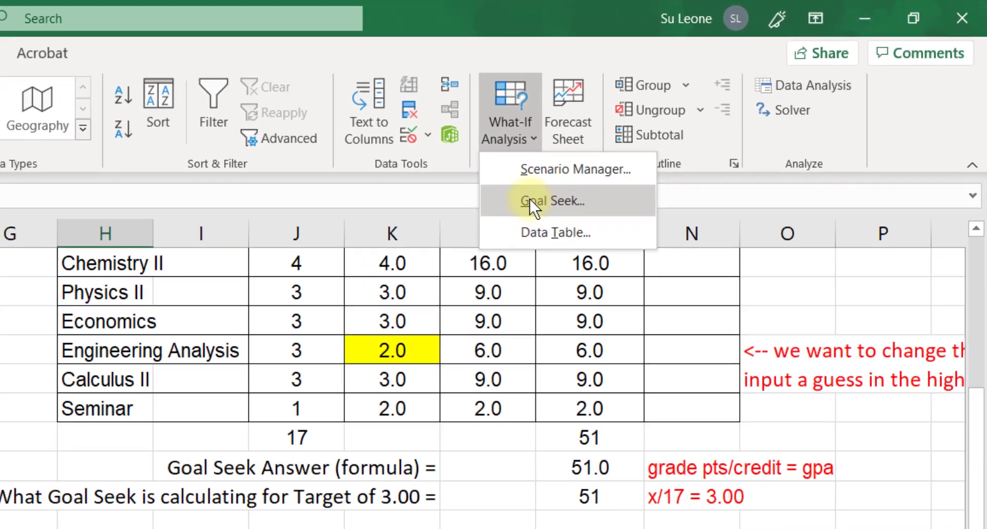
left_click(465, 228)
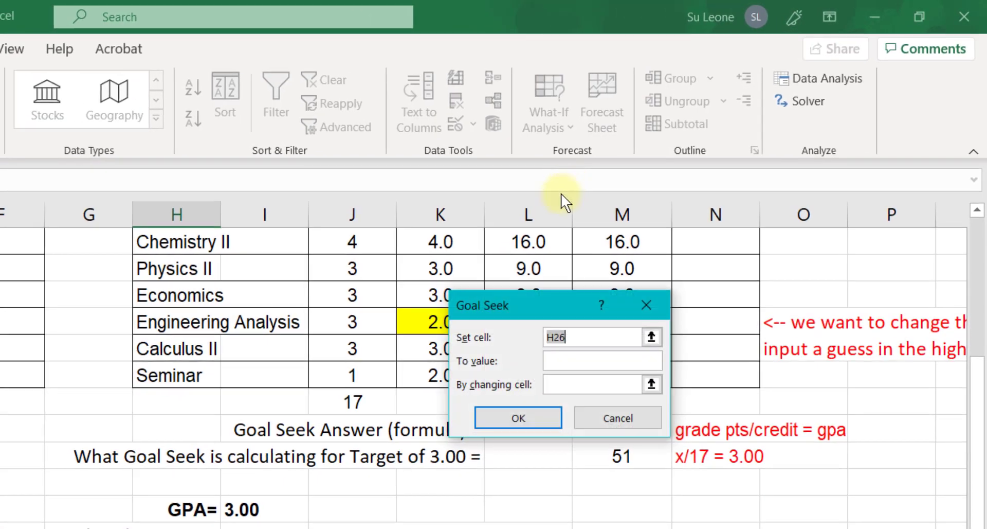
left_click(564, 360)
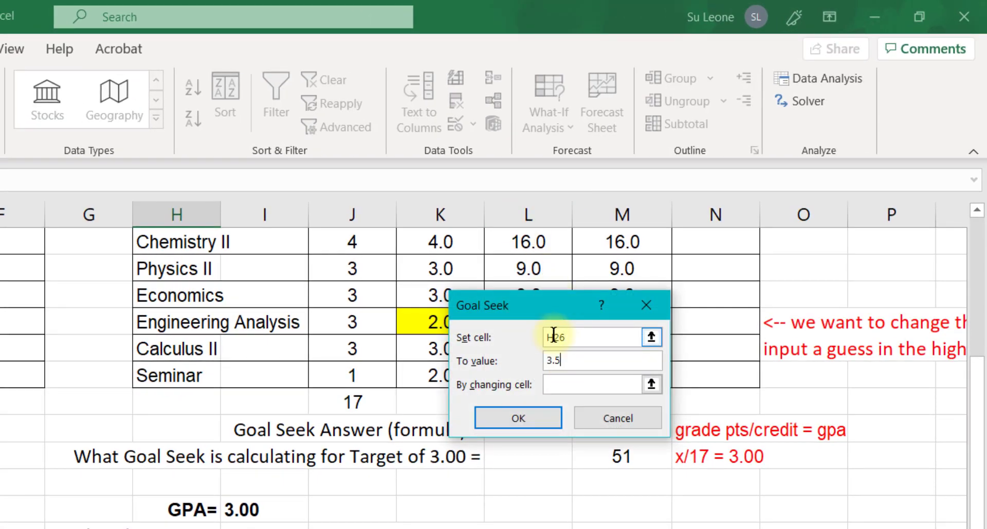
type("3.5")
left_click(580, 381)
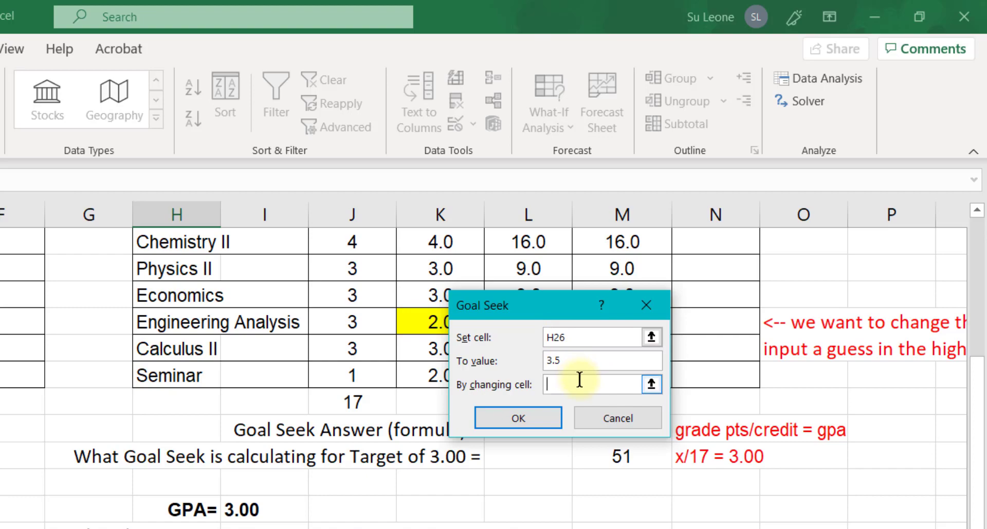
left_click(421, 321)
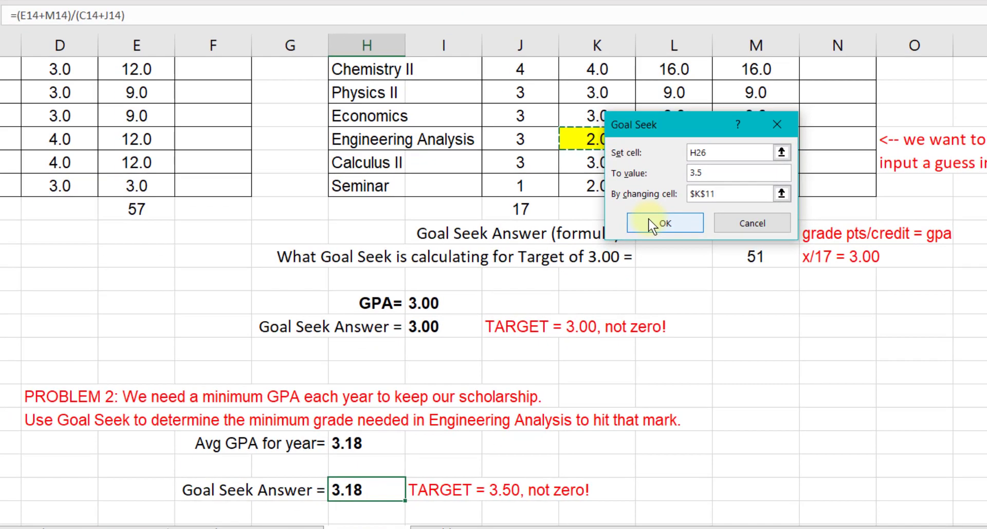
left_click(650, 222)
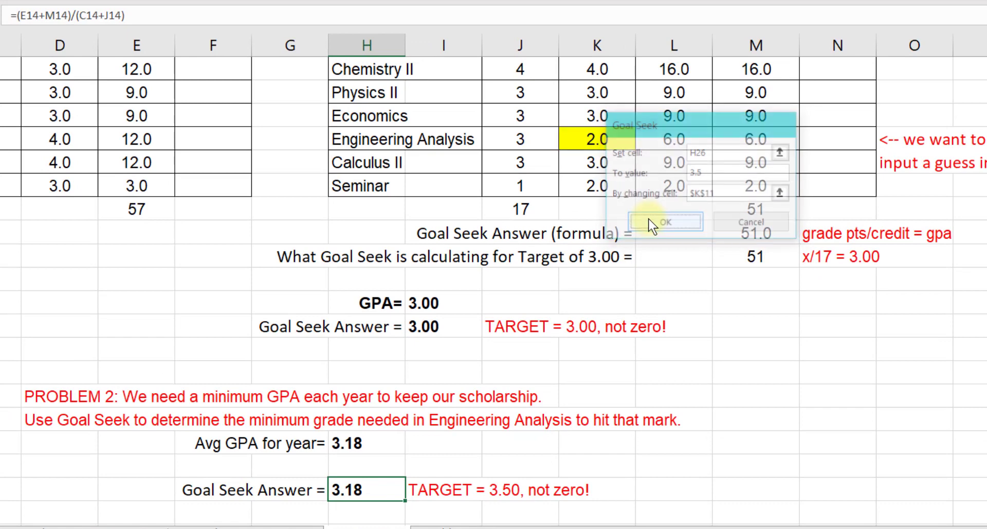
left_click(746, 218)
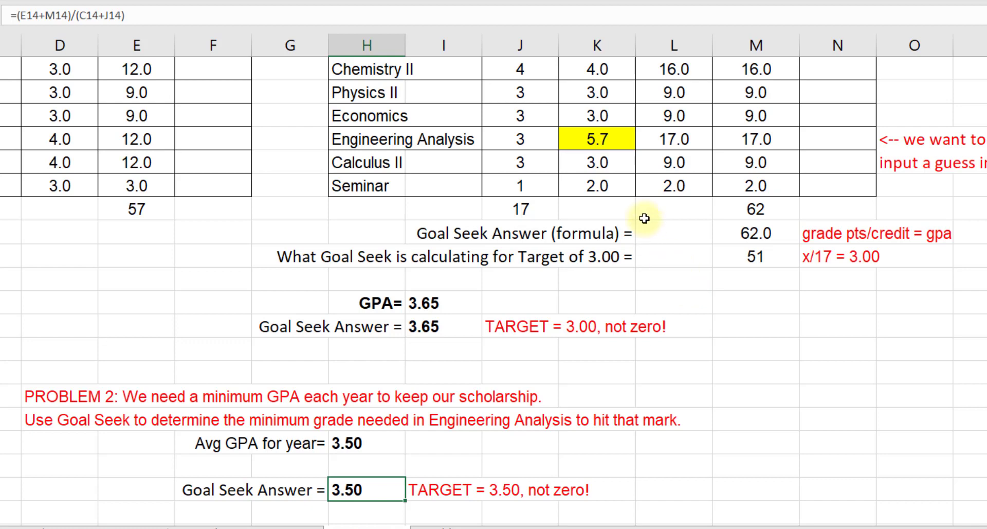
Step: Replace the Engineering Analysis grade in K11 with 4
left_click(611, 139)
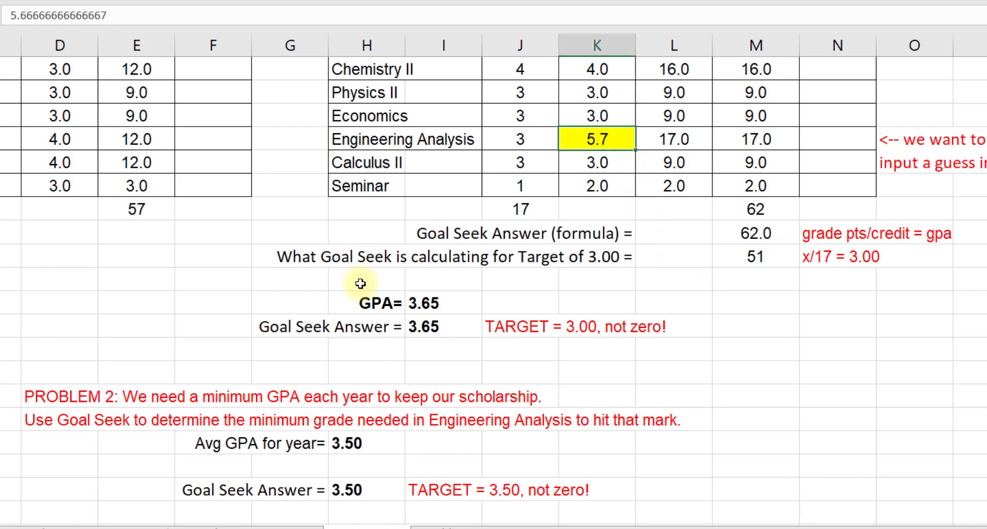
type("4")
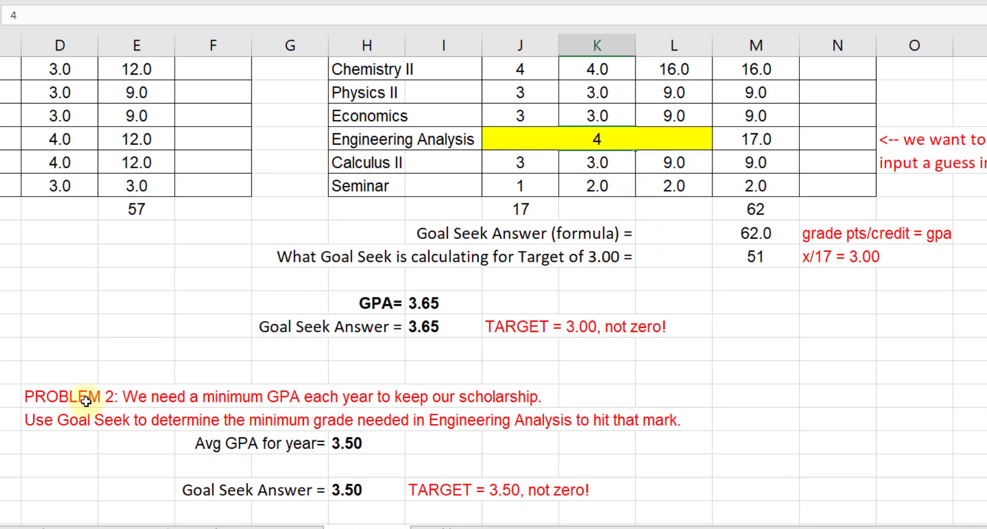
key("Return")
key("Return")
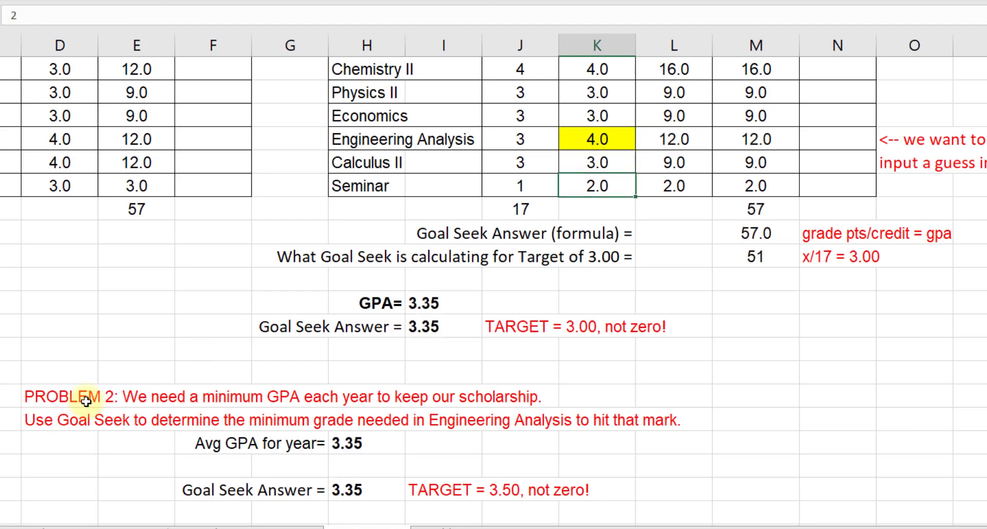
Step: Run Goal Seek on the yearly GPA in H26 with target 3.5, changing the Seminar grade in K13, and accept the solution
left_click(344, 489)
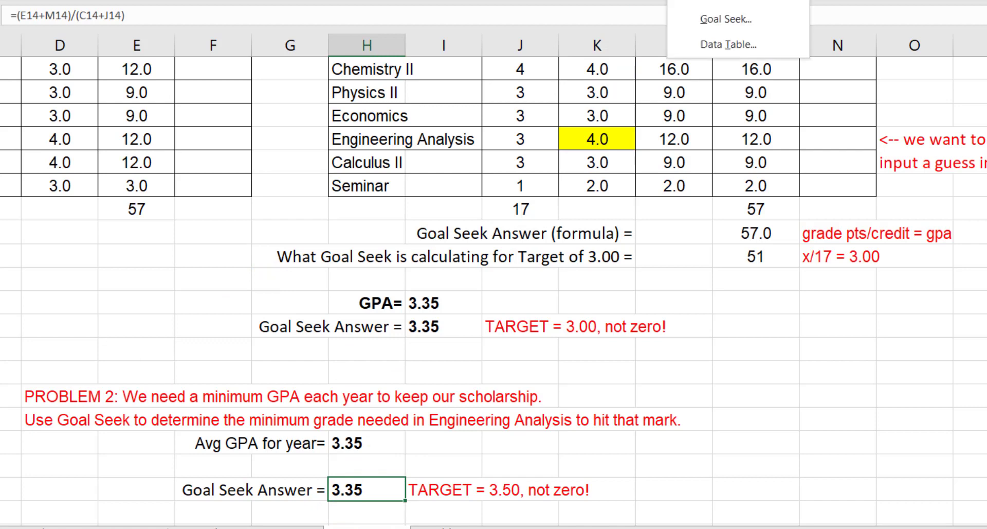
left_click(716, 16)
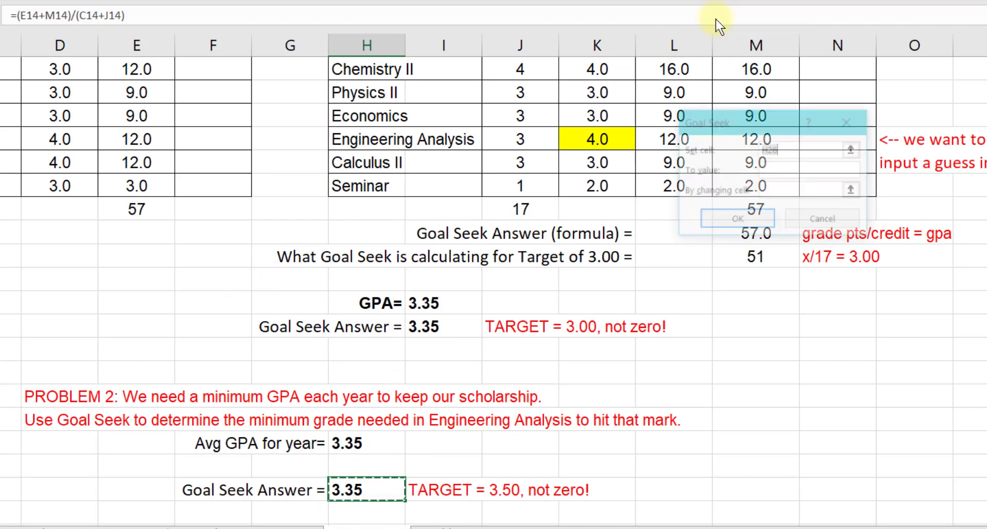
left_click(789, 168)
type("3.5")
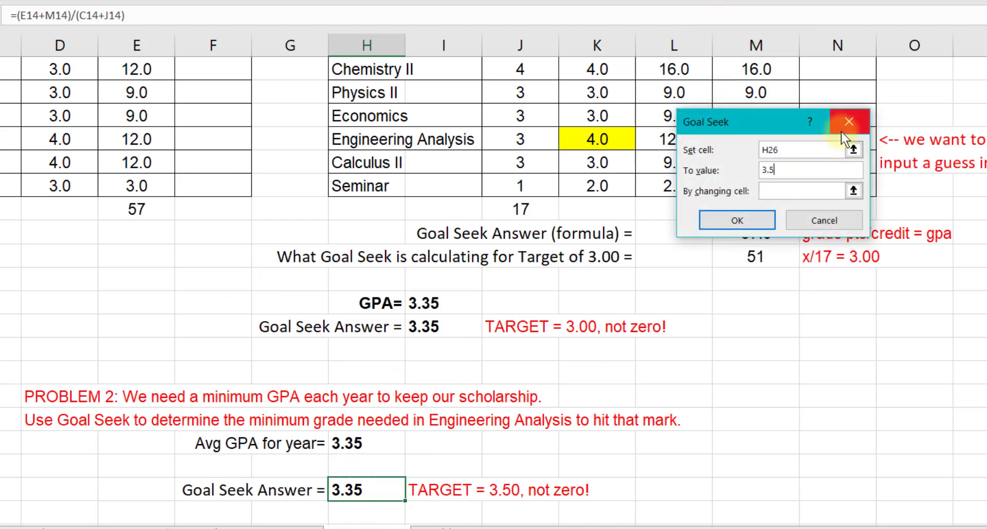
left_click(599, 187)
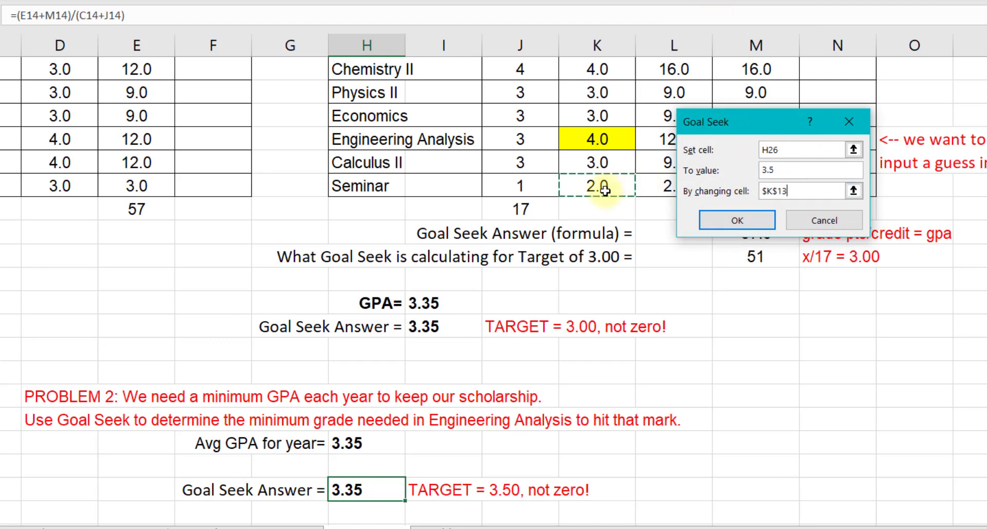
left_click(726, 224)
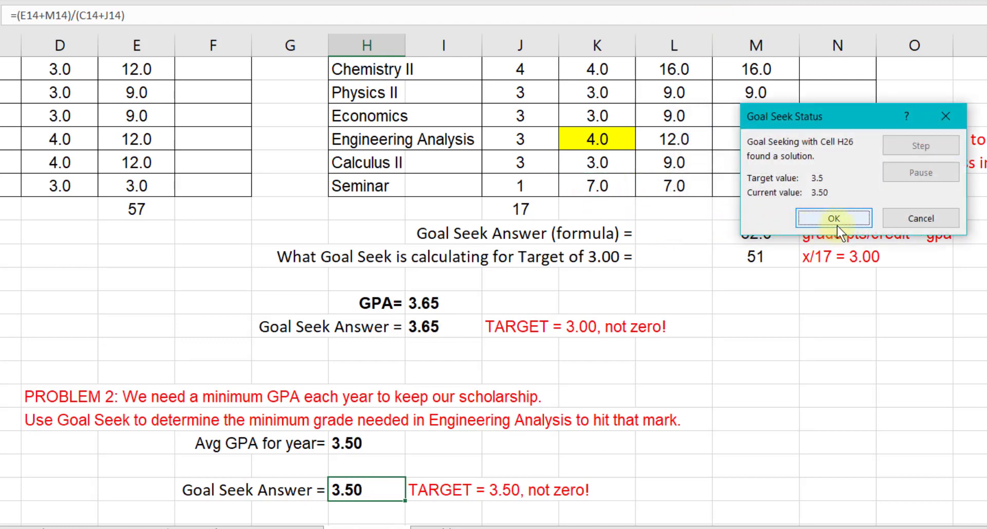
left_click(838, 226)
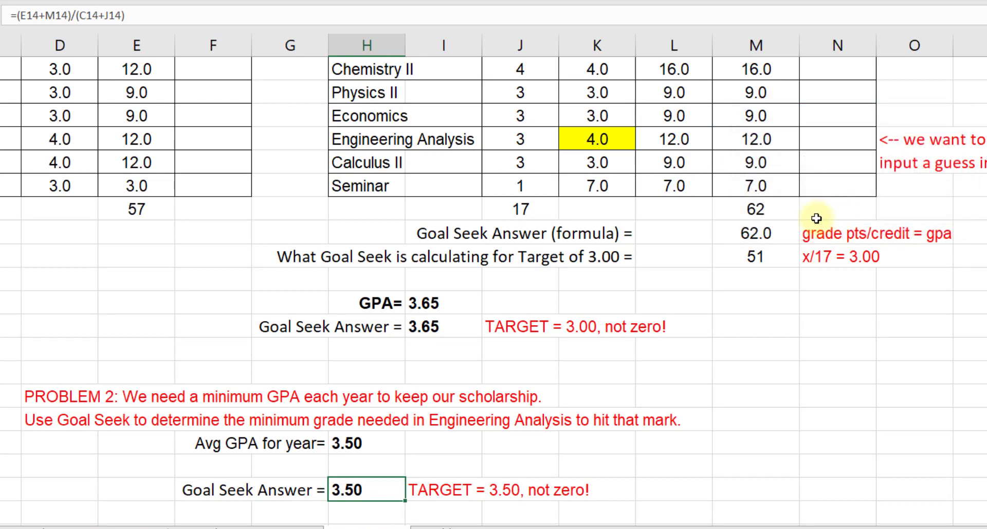
Step: Replace the Semester 2 Seminar grade in K13 with 4
left_click(597, 189)
type("4")
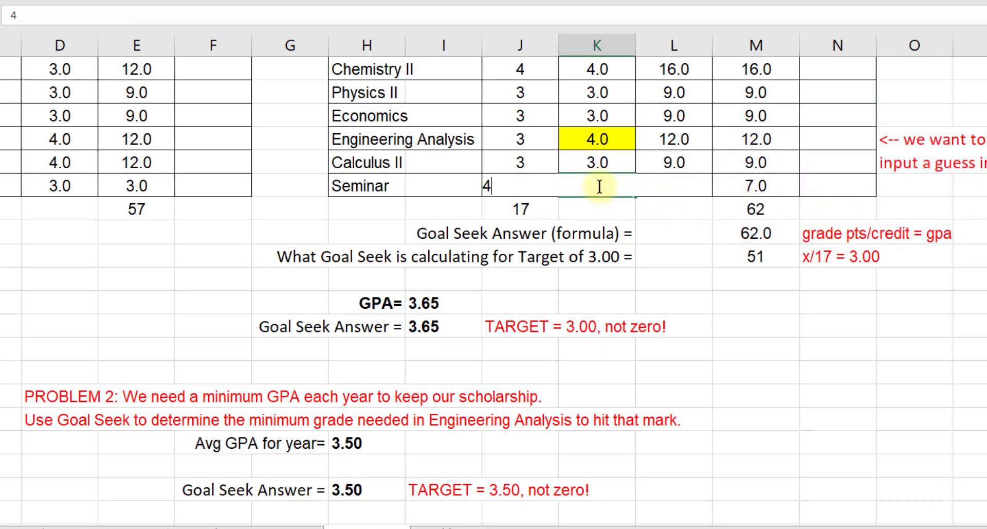
key("Return")
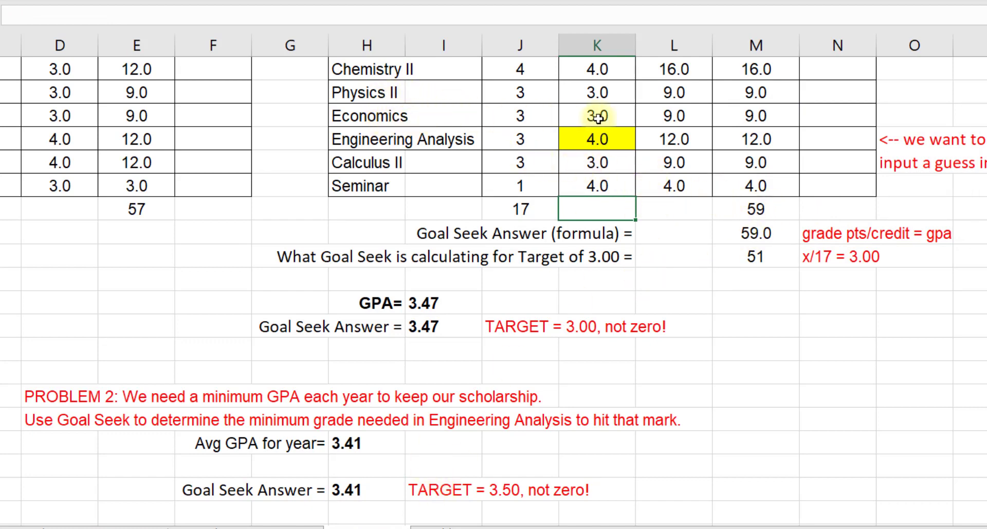
Step: Run Goal Seek on the yearly GPA in H26 with target 3.5, changing the Economics grade in K10, and accept the solution
left_click(344, 487)
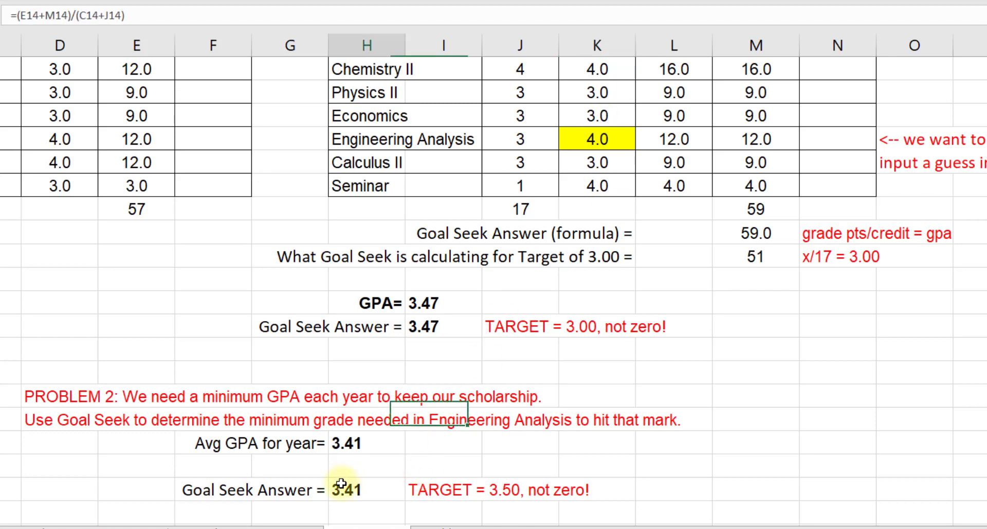
left_click(684, 1)
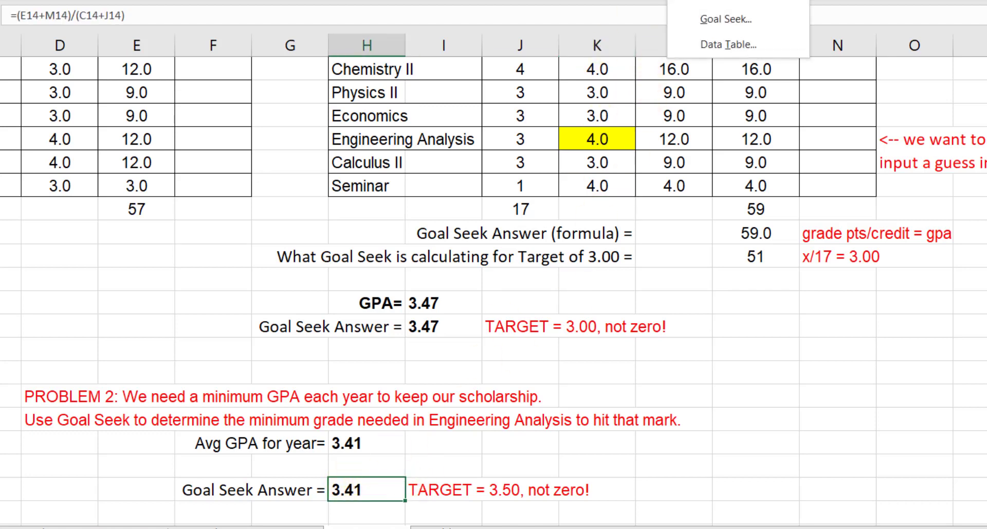
left_click(737, 16)
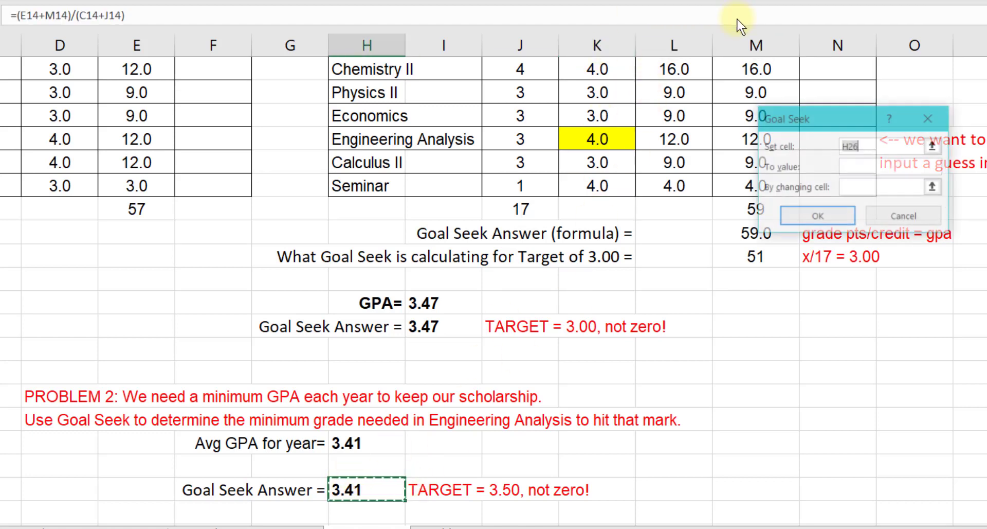
left_click(859, 166)
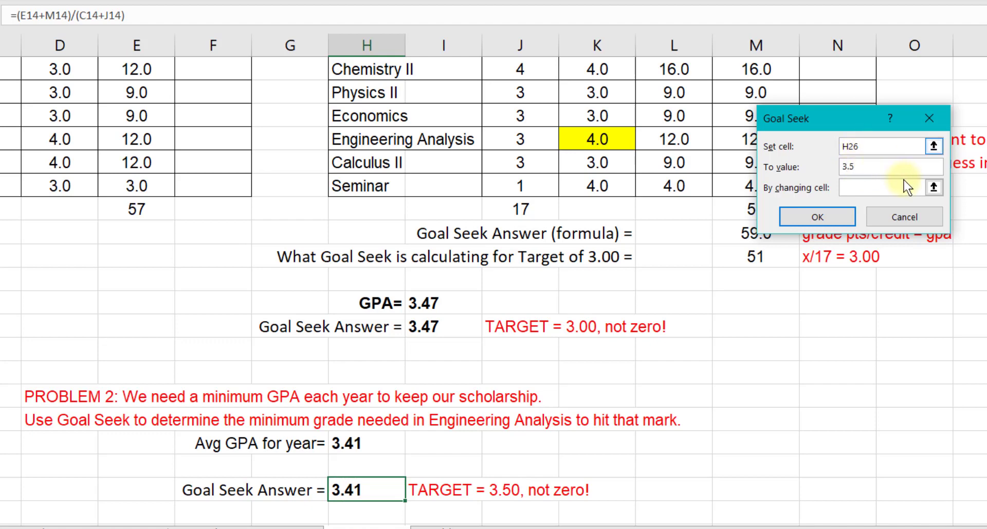
left_click(874, 186)
left_click(599, 112)
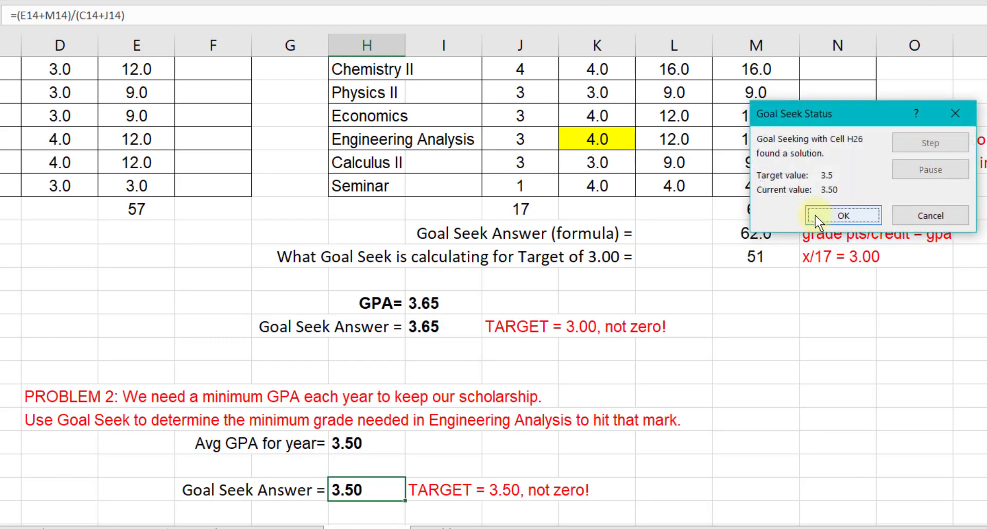
left_click(822, 216)
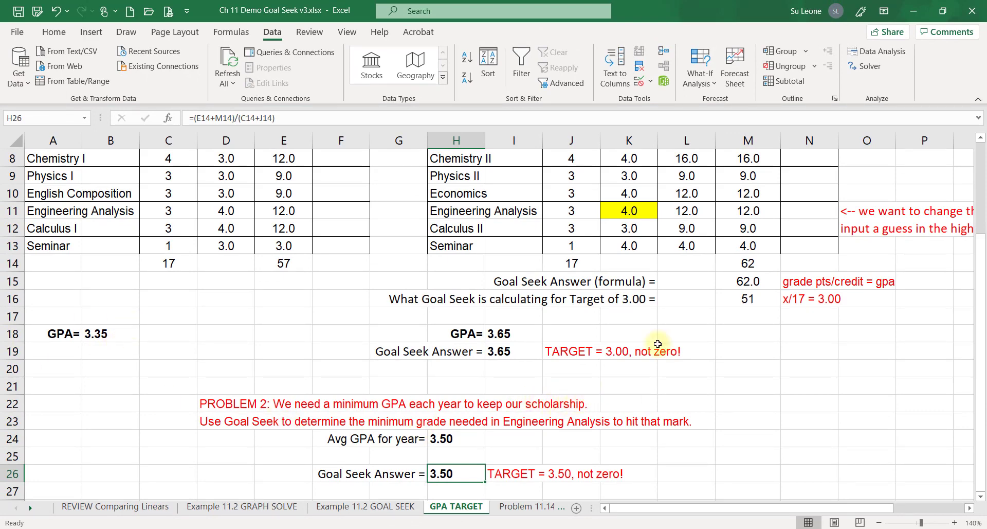
Step: Undo the Economics Goal Seek and the preceding Seminar and Engineering Analysis grade changes, back to the Engineering Analysis Goal Seek solution
key("ctrl+z")
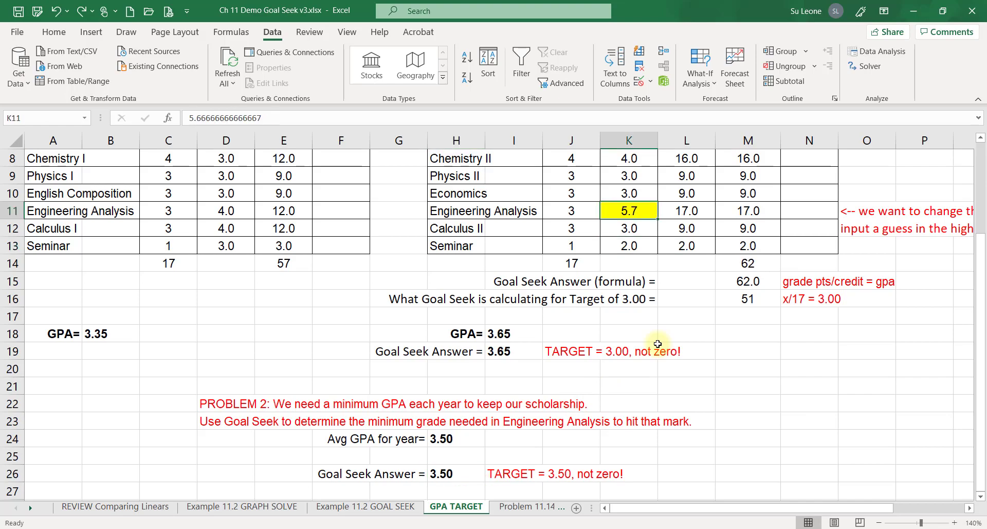